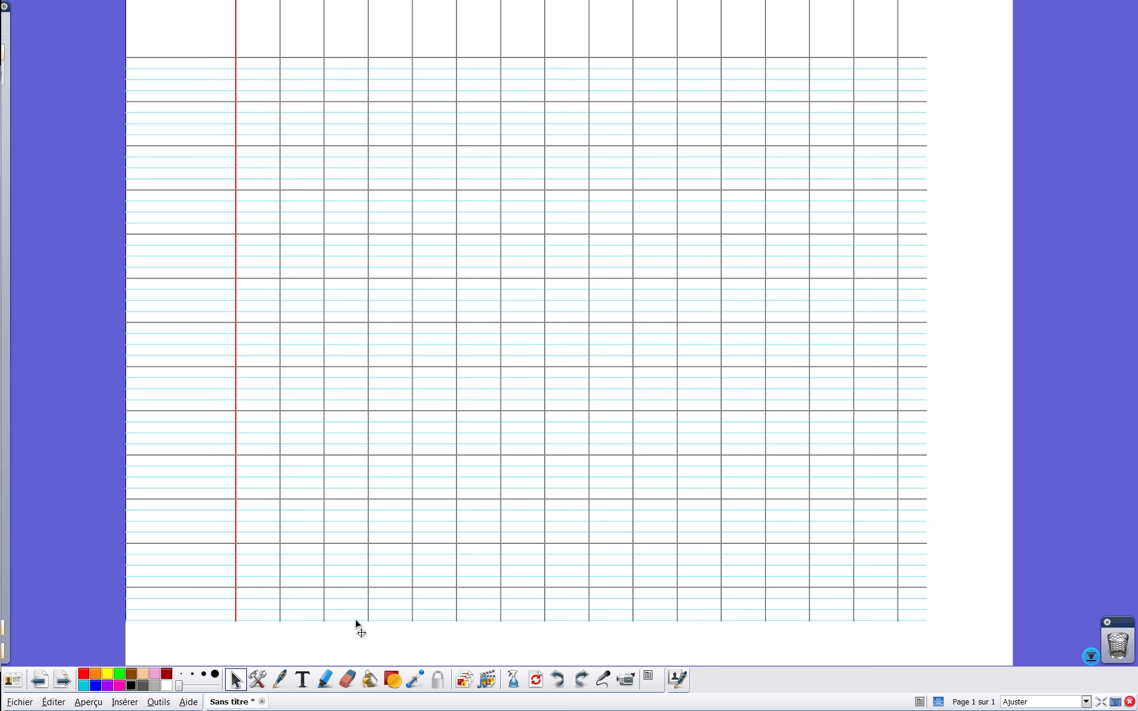
# Move the ruled grid slightly away from the page's upper-left corner and shrink it from its lower-right corner
pyautogui.click(361, 599)
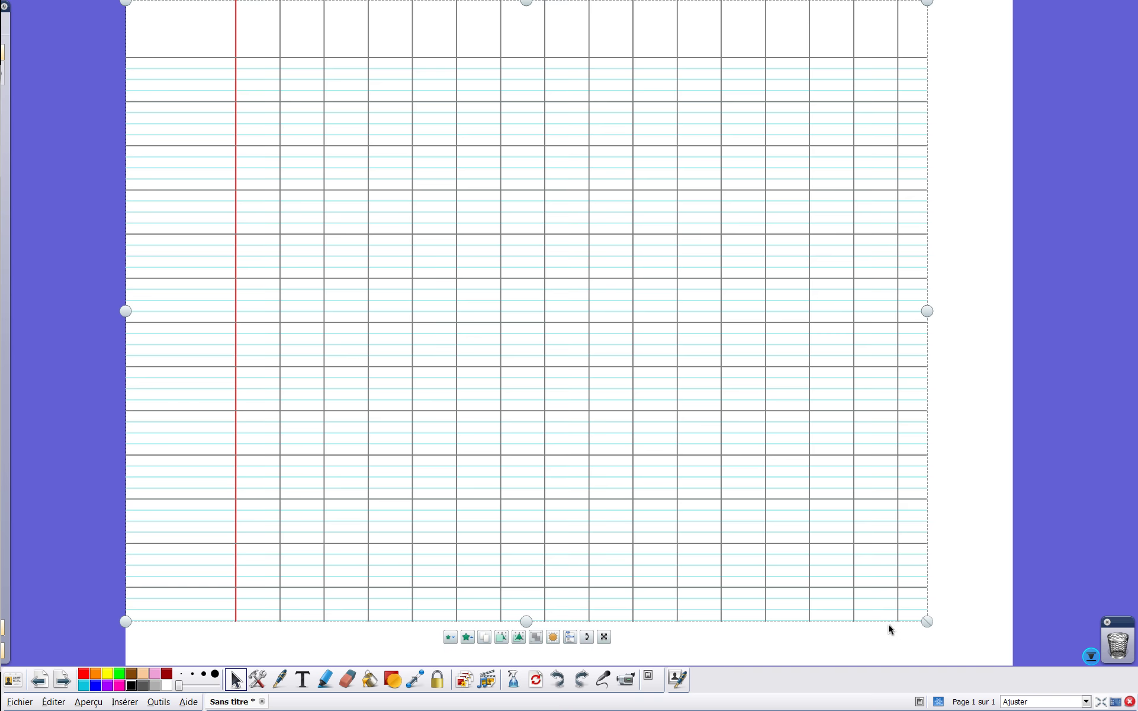
pyautogui.moveTo(783, 554)
pyautogui.mouseDown()
pyautogui.moveTo(815, 554)
pyautogui.moveTo(800, 490)
pyautogui.moveTo(796, 568)
pyautogui.moveTo(839, 508)
pyautogui.moveTo(778, 557)
pyautogui.moveTo(800, 571)
pyautogui.mouseUp()
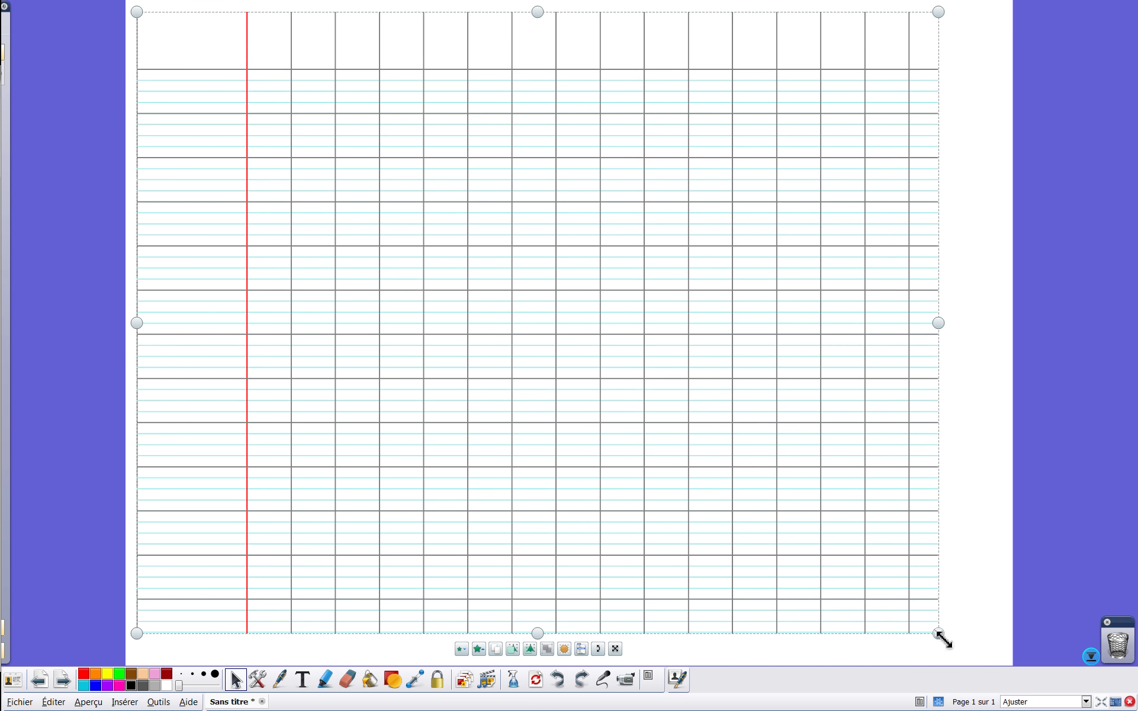
pyautogui.moveTo(939, 635); pyautogui.dragTo(888, 589)
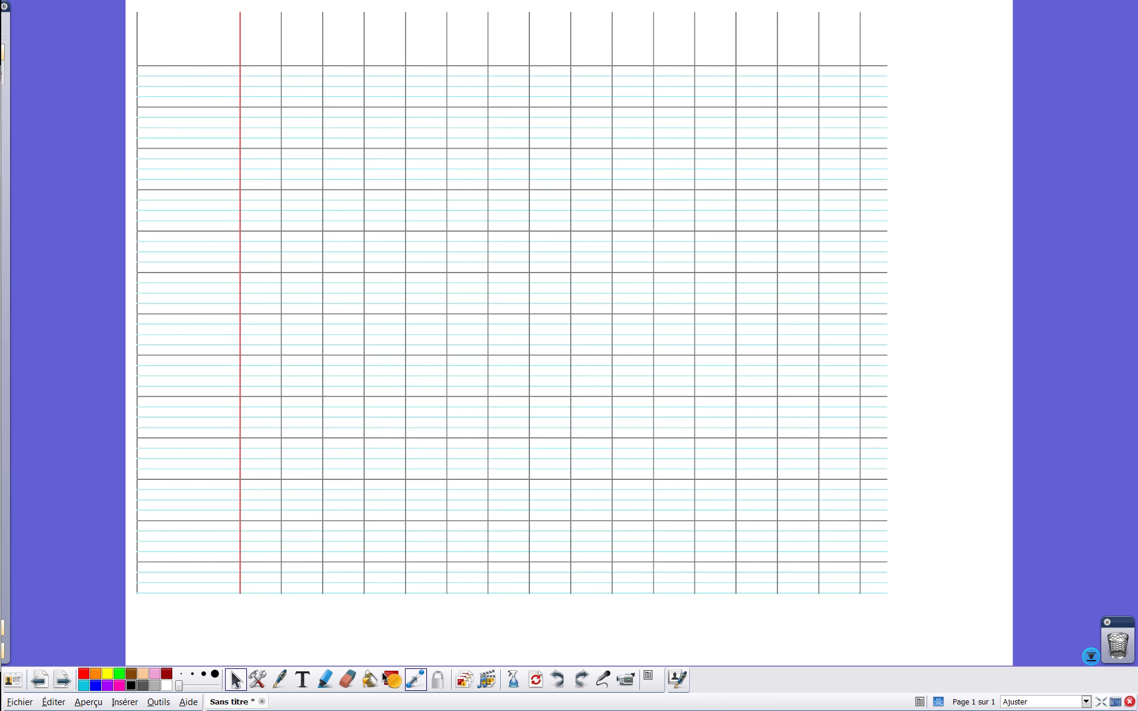
pyautogui.click(281, 678)
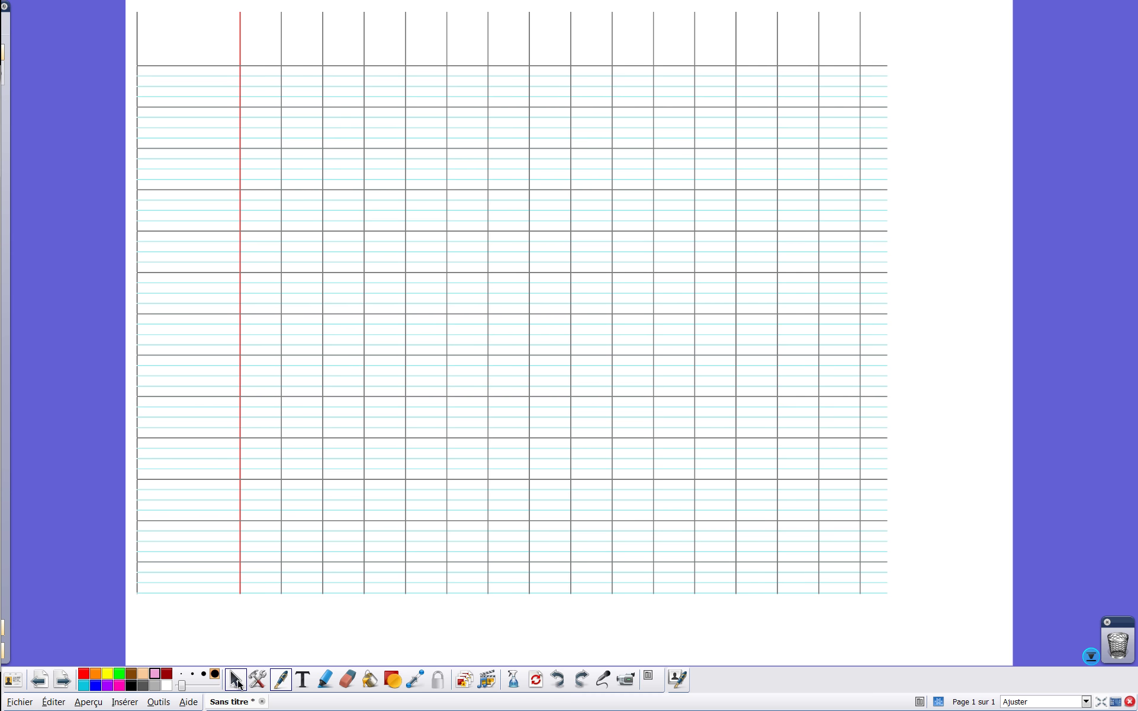
pyautogui.click(237, 681)
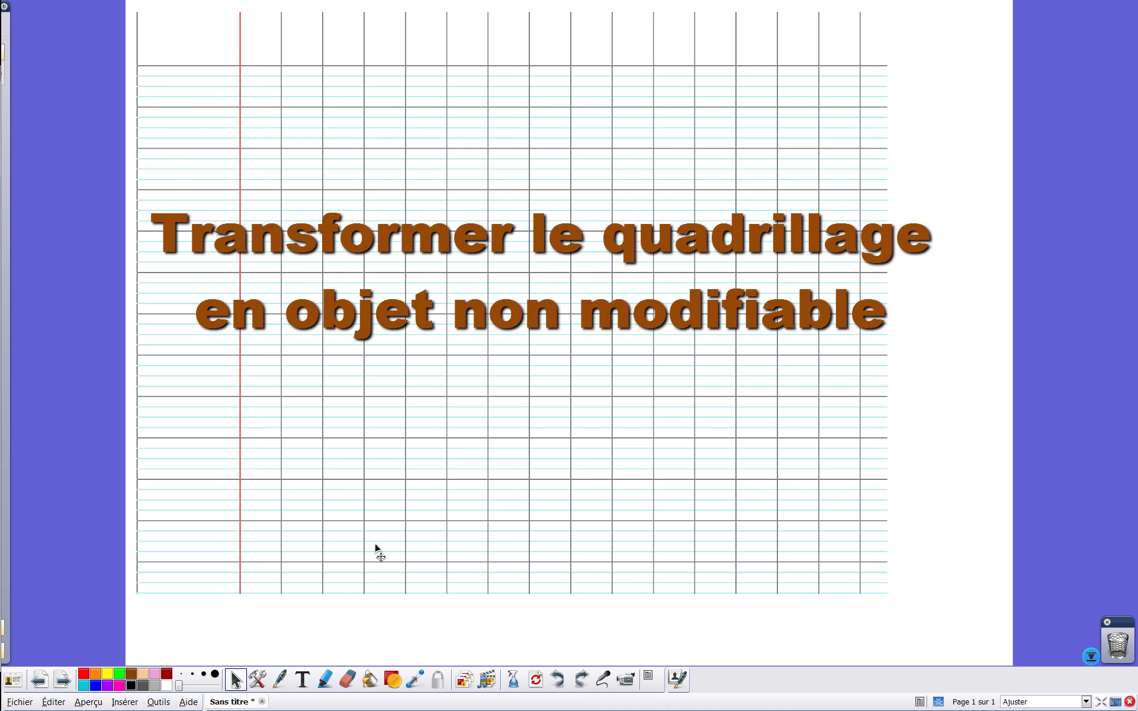
# Discard the ruled grid from the page into the trash
pyautogui.click(415, 526)
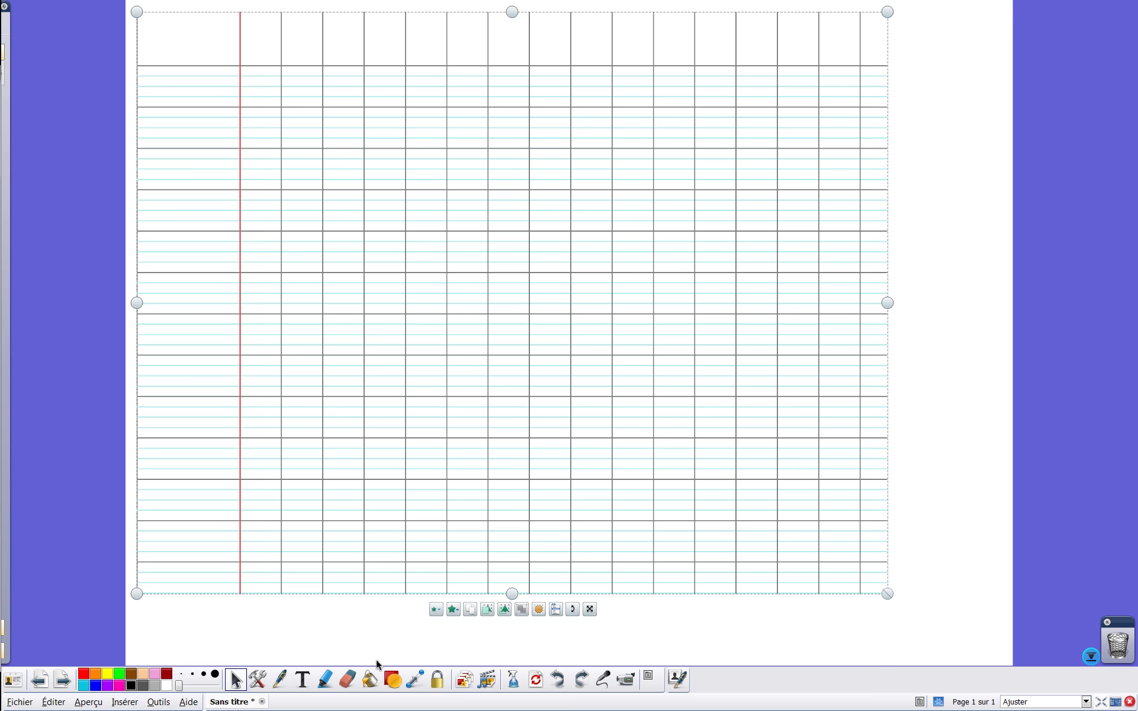
pyautogui.moveTo(420, 461); pyautogui.dragTo(1125, 648)
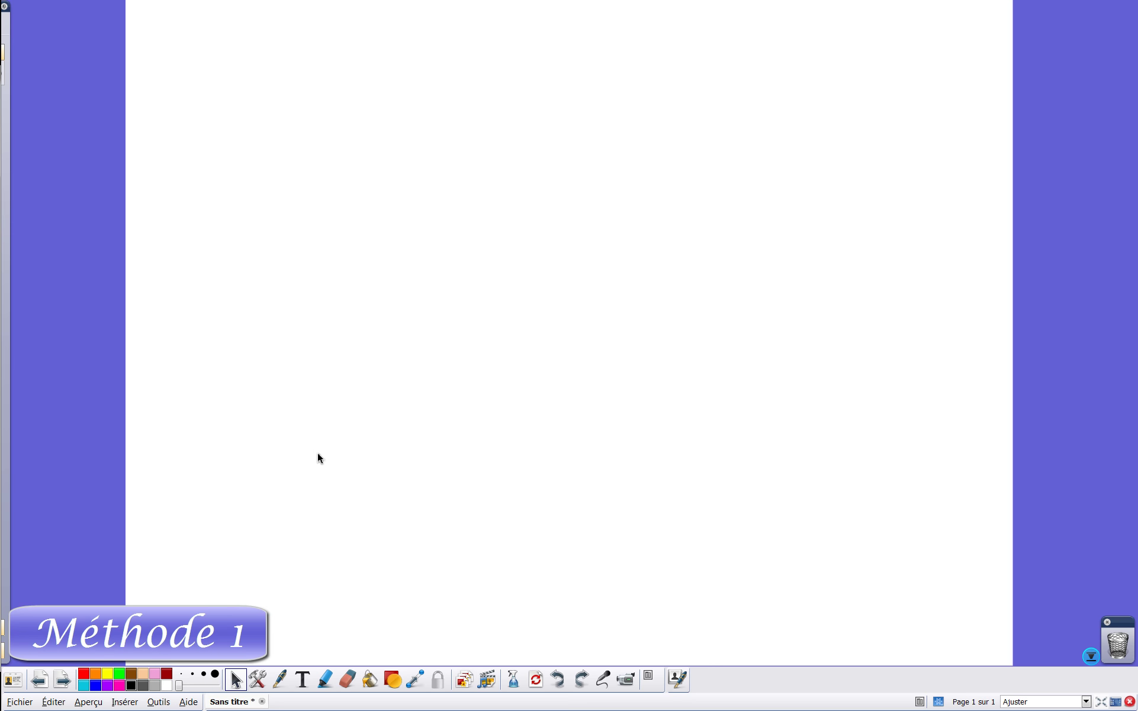
# Apply the image seyes_8mm_17x22_videop as the page background with the "En mosaïque" layout
pyautogui.rightClick(274, 378)
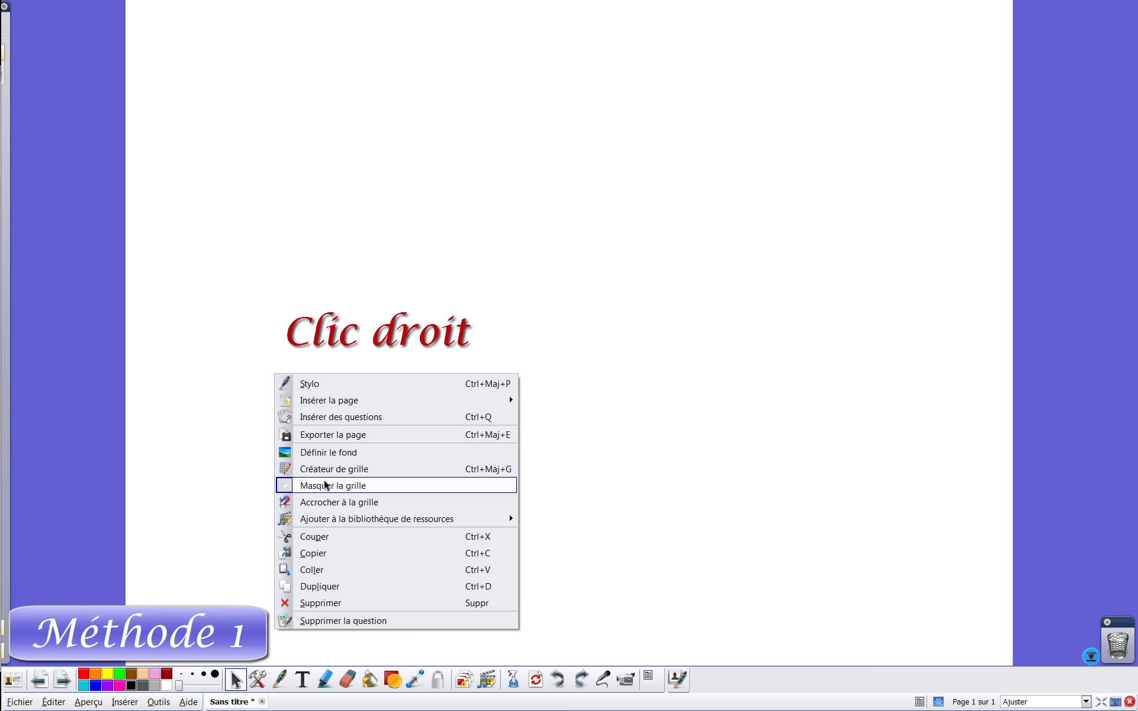
pyautogui.click(322, 453)
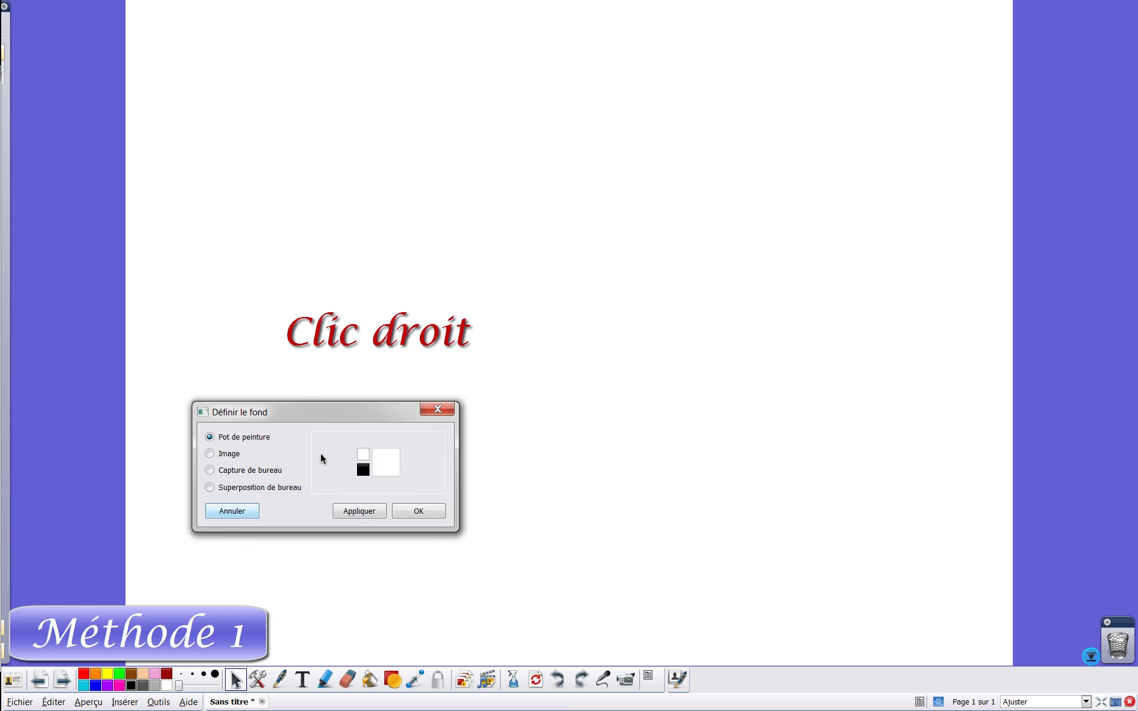
pyautogui.click(210, 453)
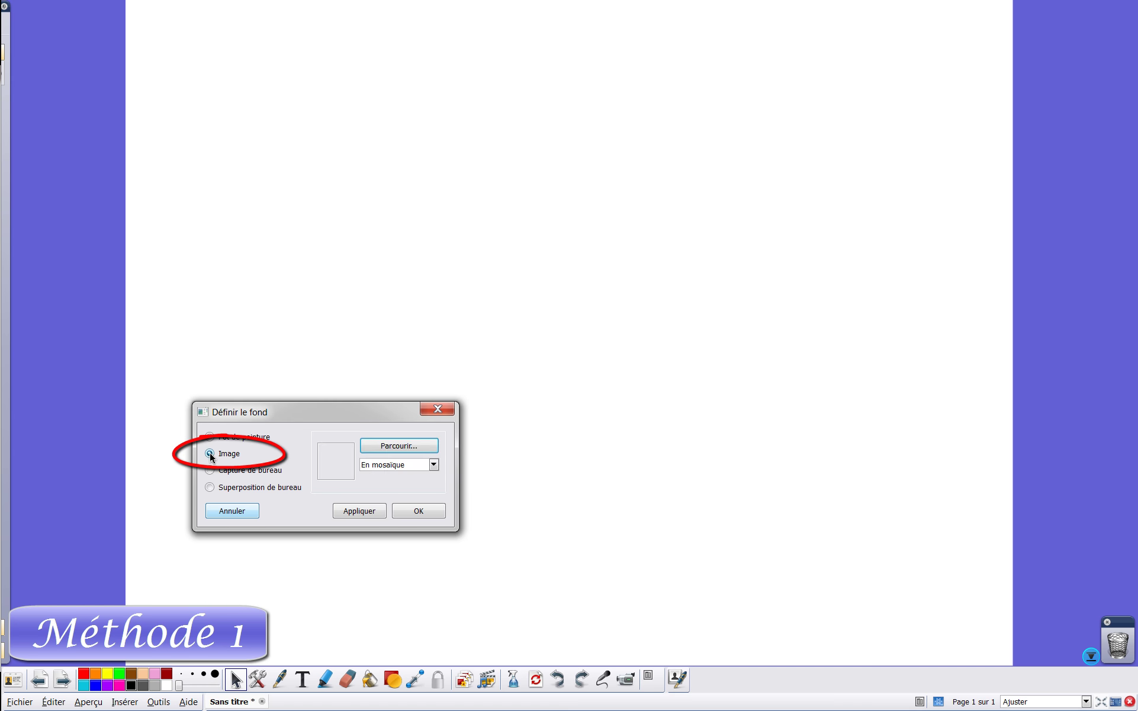
pyautogui.click(385, 449)
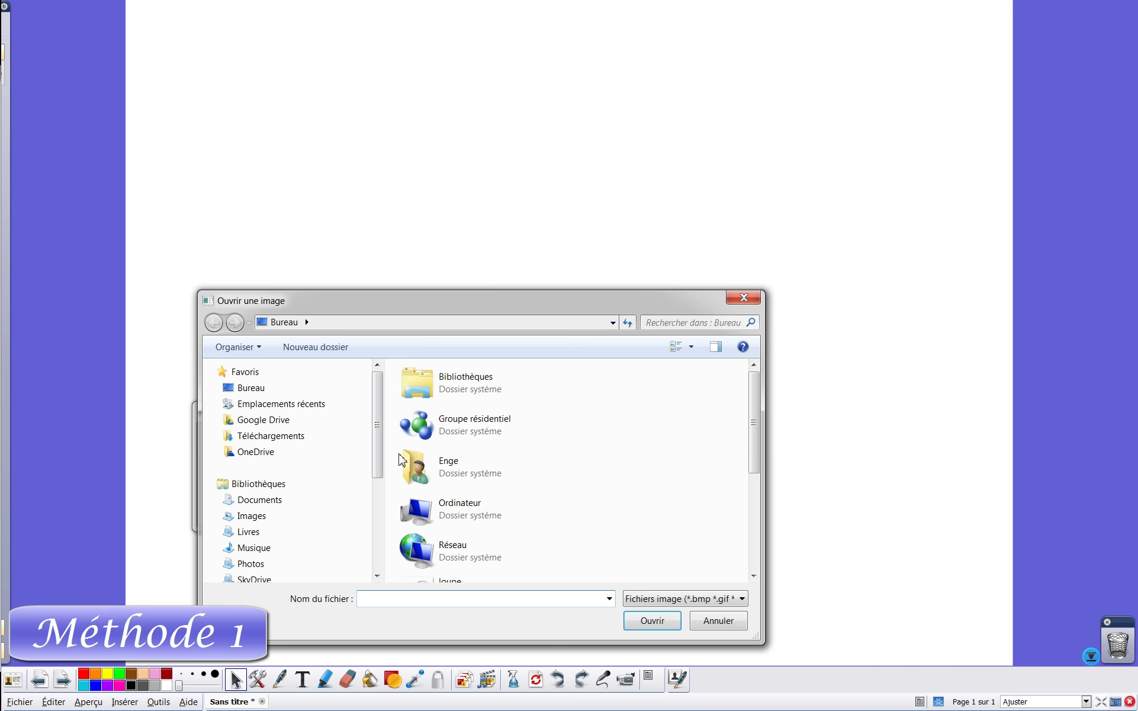
pyautogui.moveTo(760, 438); pyautogui.dragTo(759, 533)
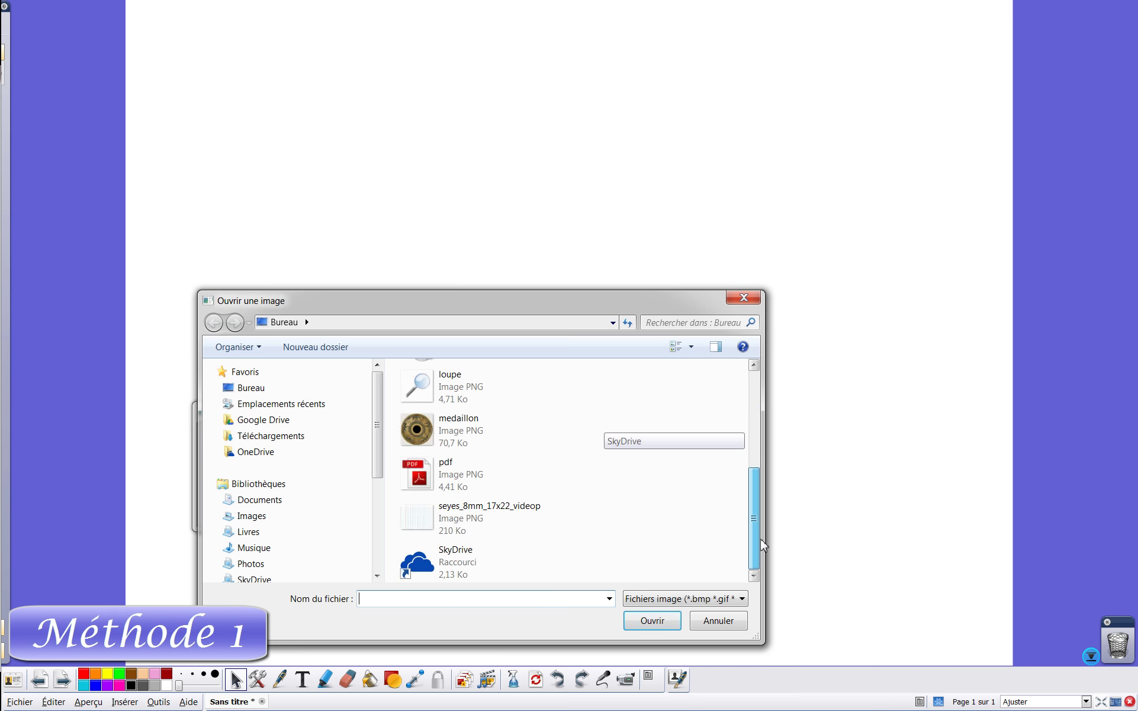
pyautogui.click(443, 512)
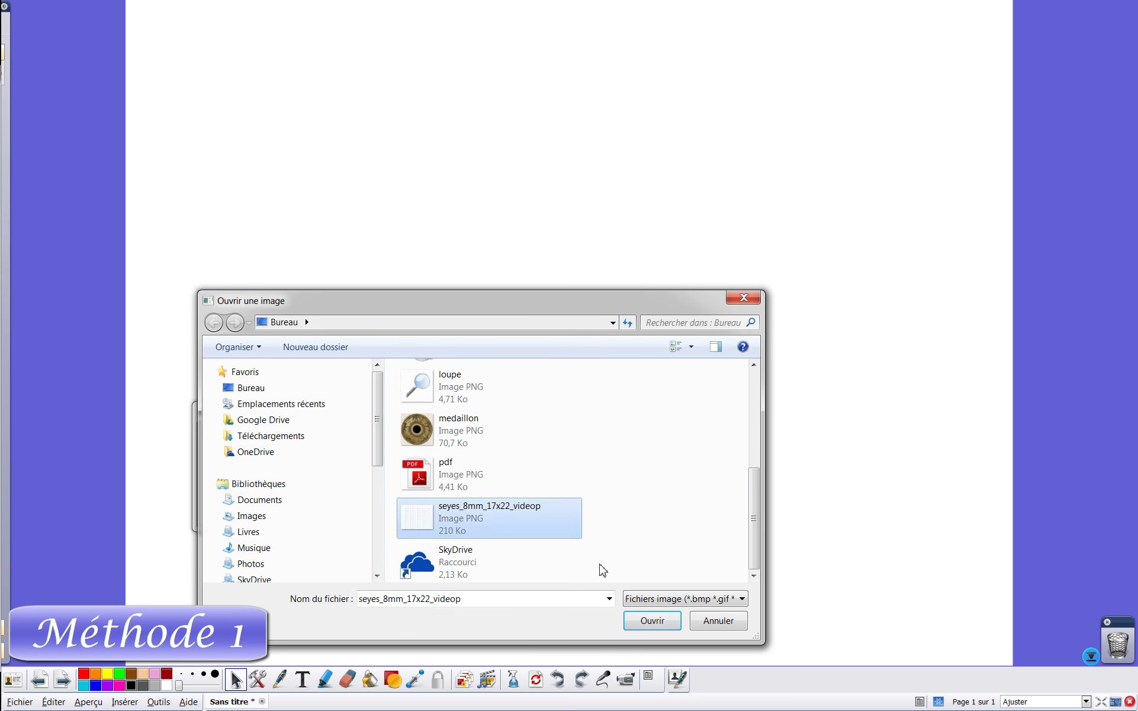
pyautogui.click(649, 618)
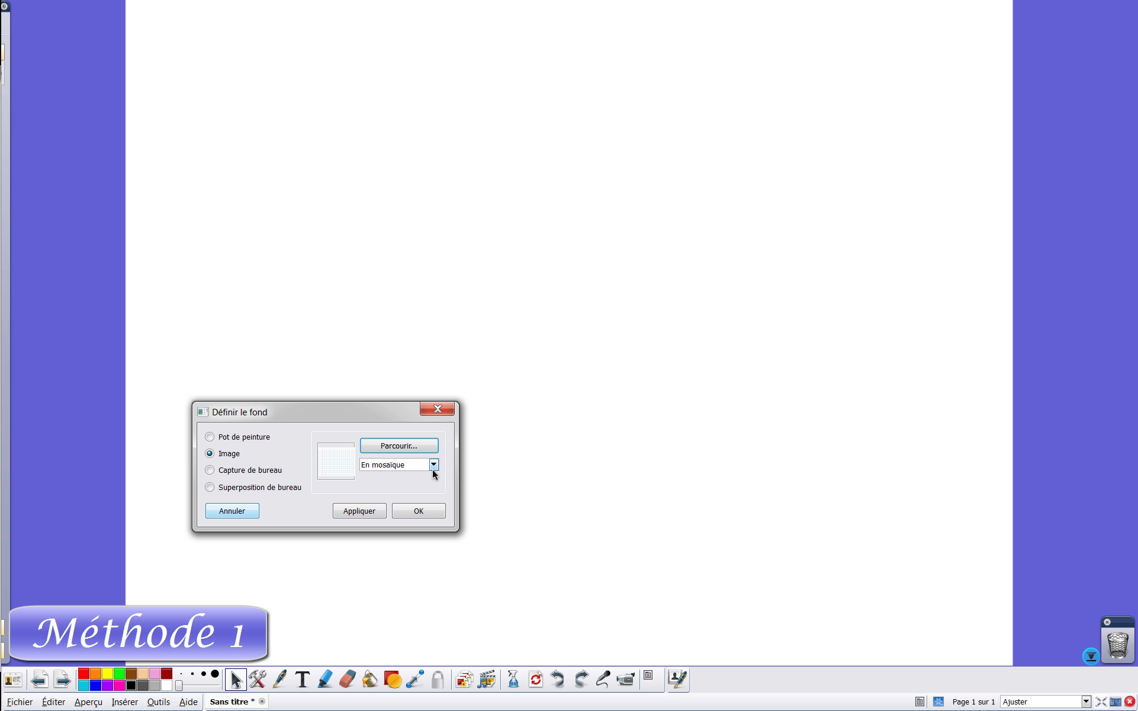
pyautogui.click(353, 509)
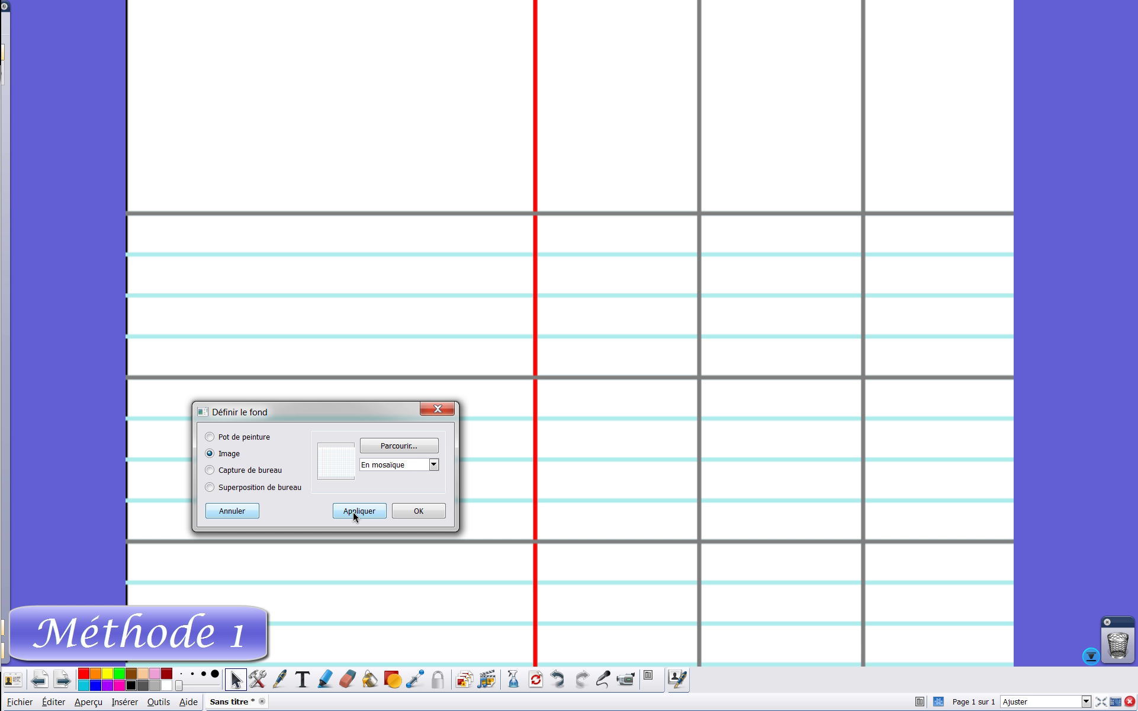
pyautogui.click(355, 513)
# Change the background image layout to "Centré" and apply it
pyautogui.click(434, 465)
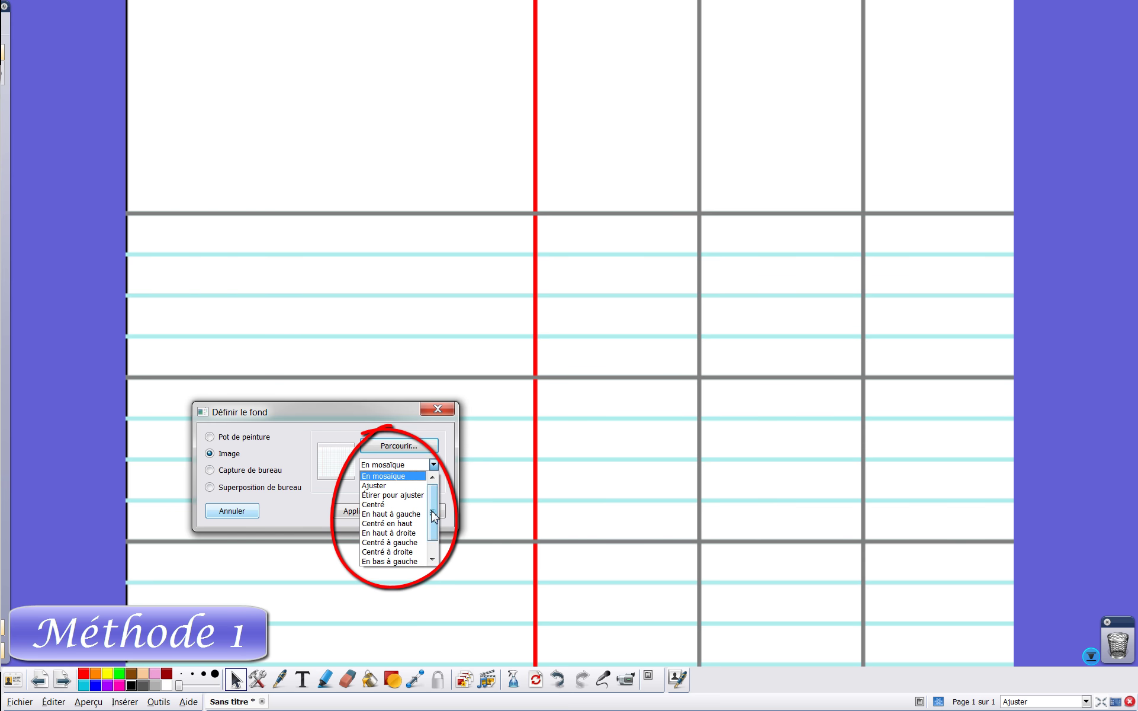
pyautogui.moveTo(432, 513); pyautogui.dragTo(436, 557)
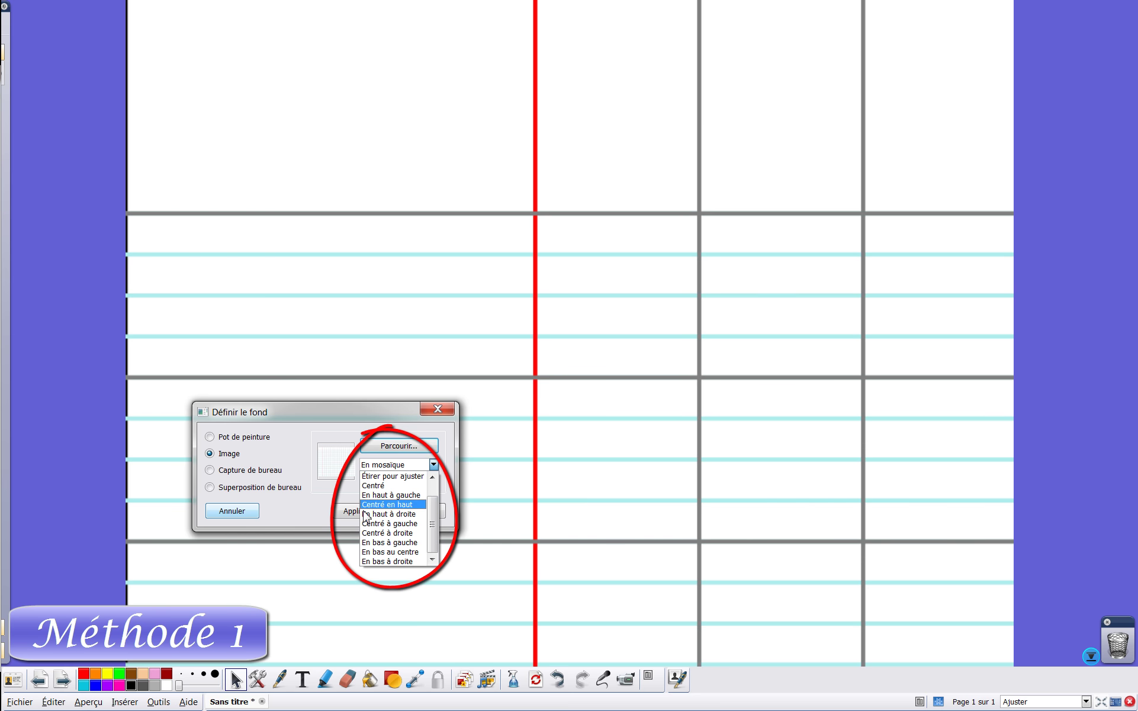
pyautogui.click(405, 486)
pyautogui.click(363, 511)
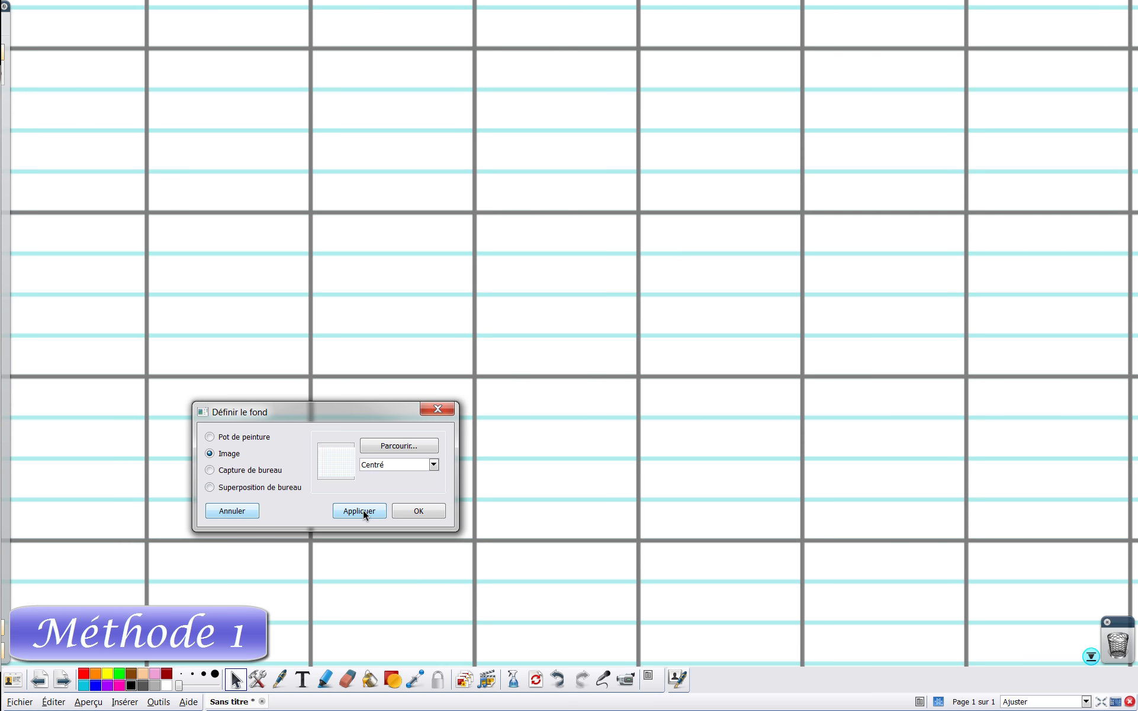
# Apply the "En haut à gauche" layout to the background image and leave the background settings
pyautogui.click(432, 465)
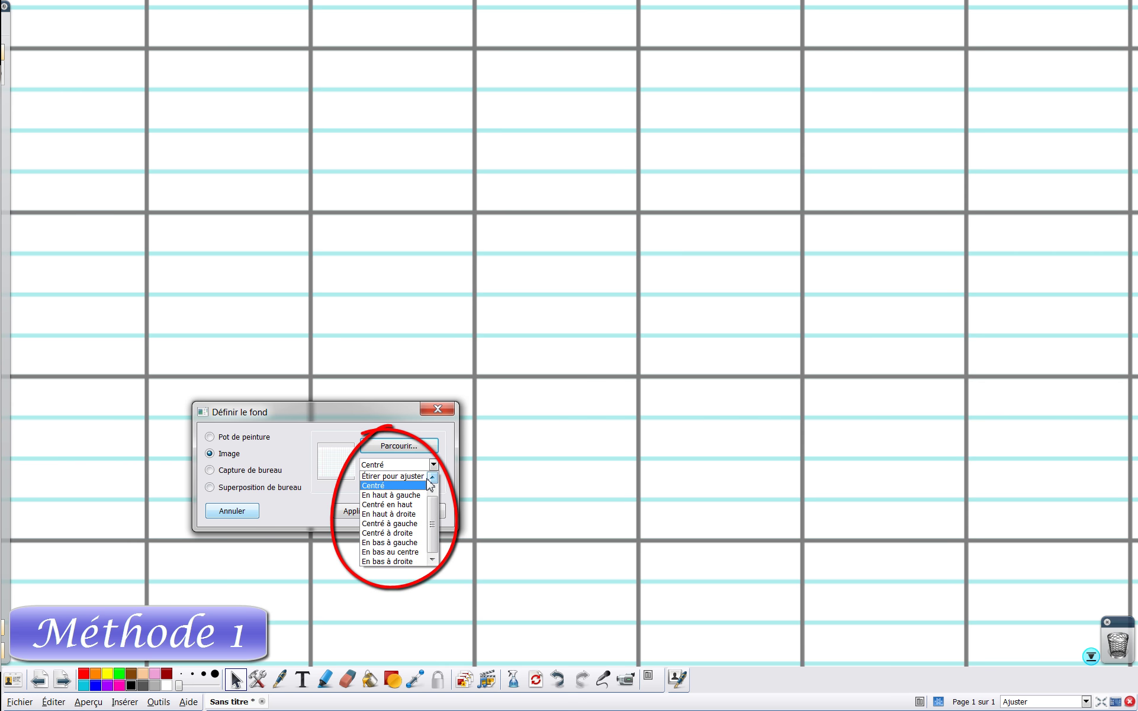
pyautogui.click(390, 495)
pyautogui.click(362, 511)
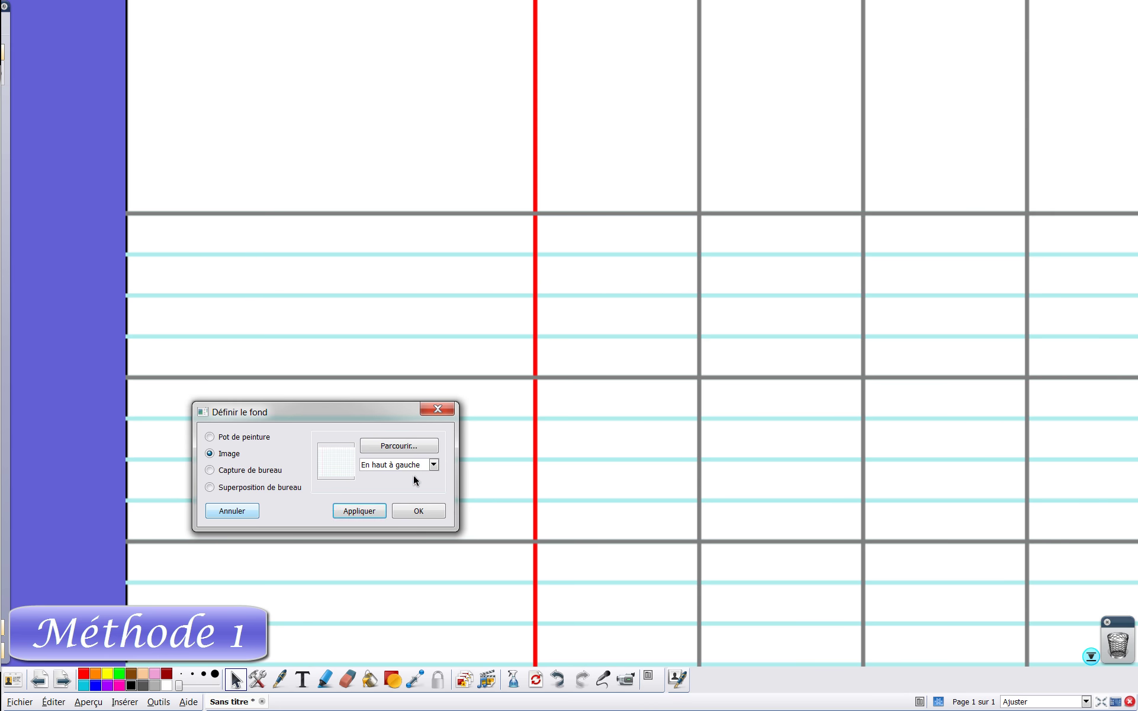
pyautogui.click(433, 465)
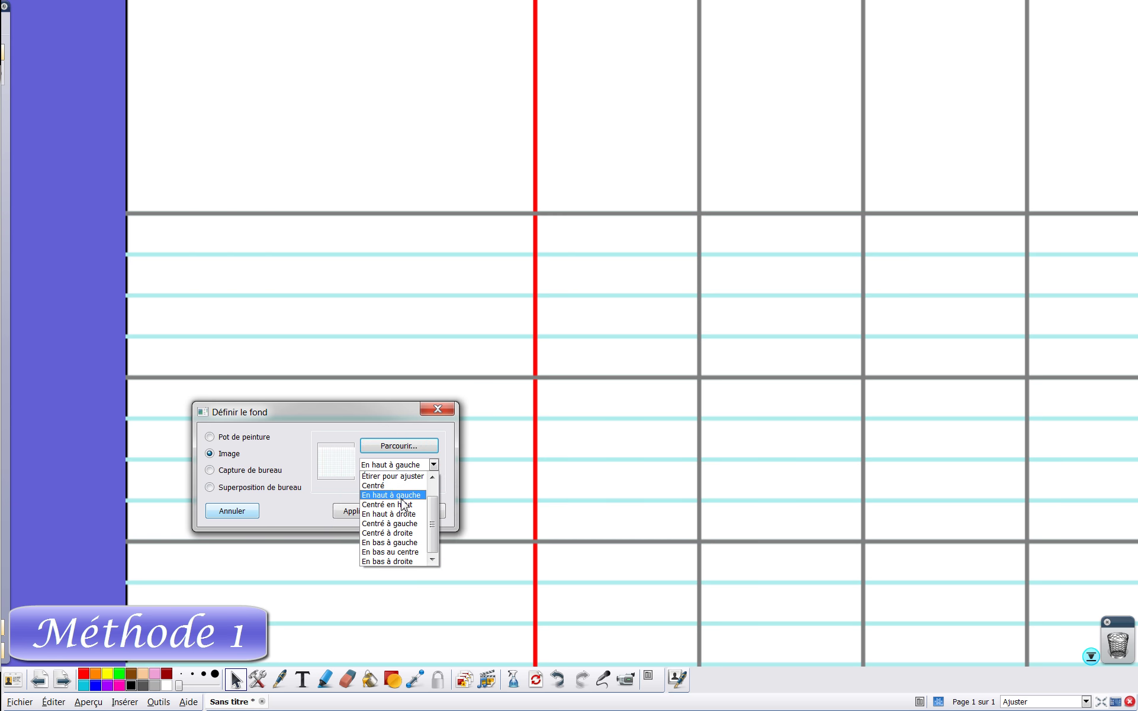
pyautogui.click(400, 431)
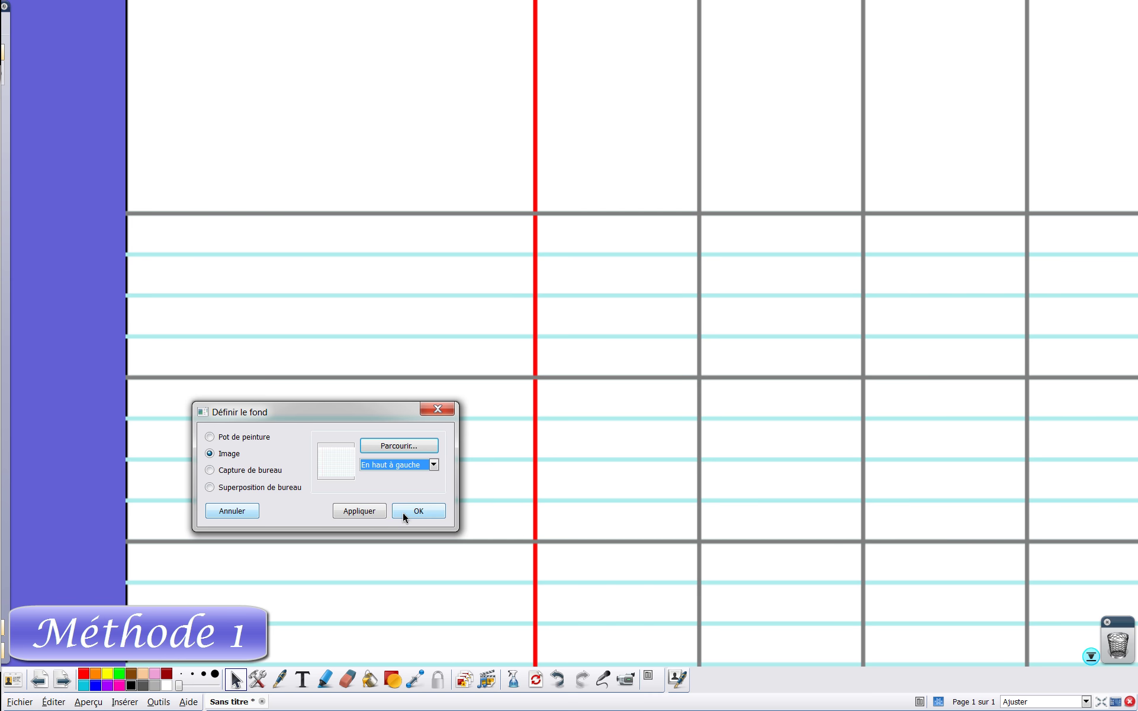
pyautogui.click(244, 512)
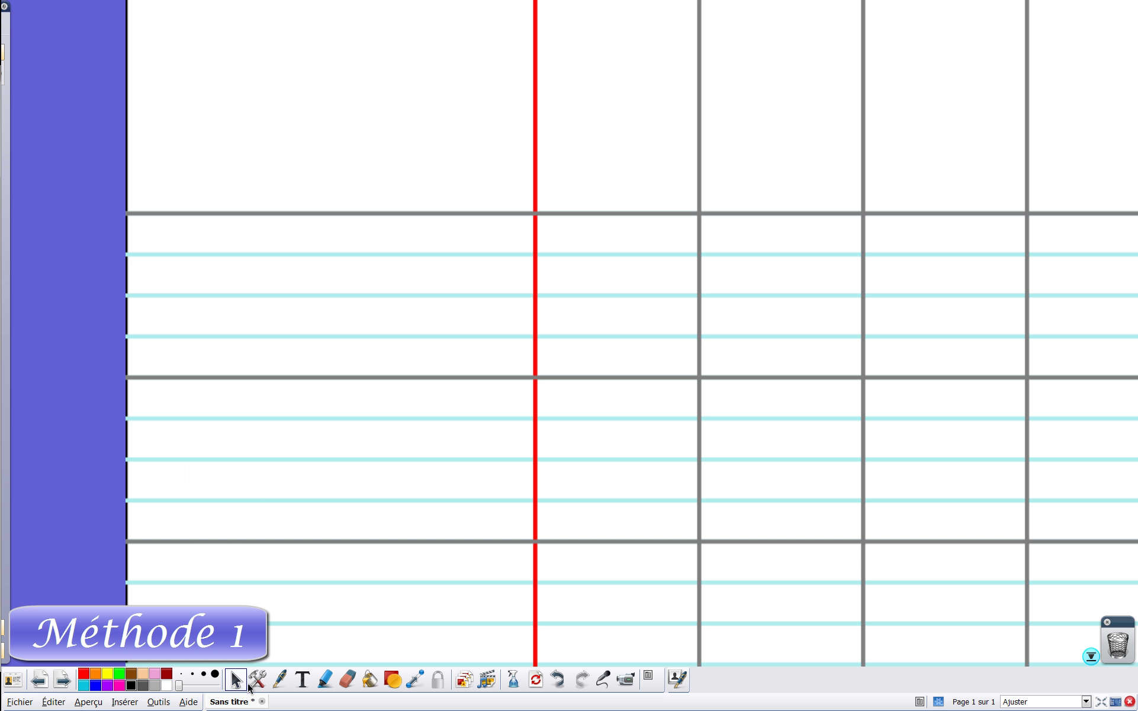
# Close the current paperboard without saving it and create a new blank one
pyautogui.click(19, 701)
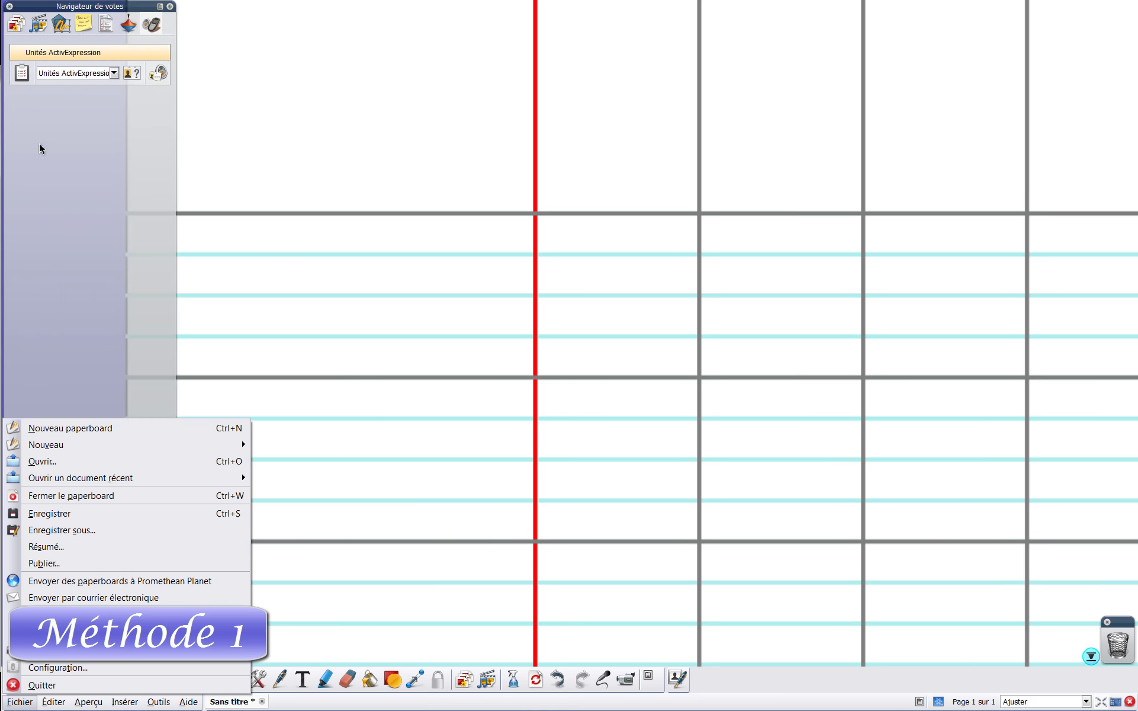
pyautogui.click(44, 493)
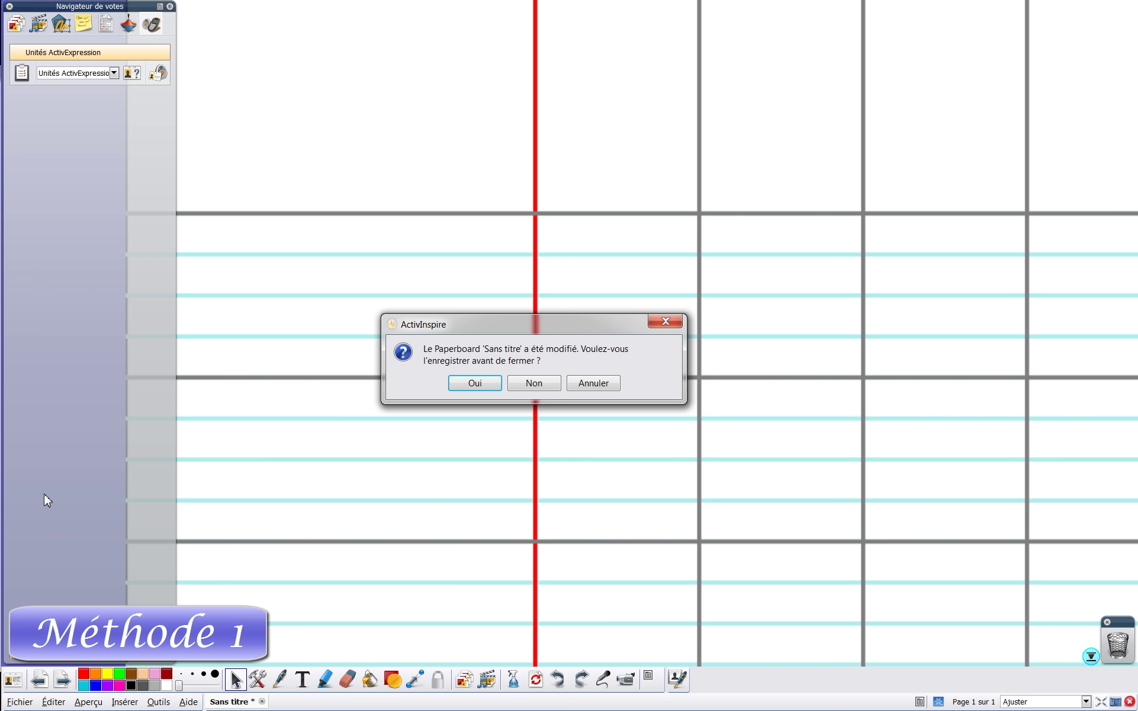
pyautogui.click(532, 383)
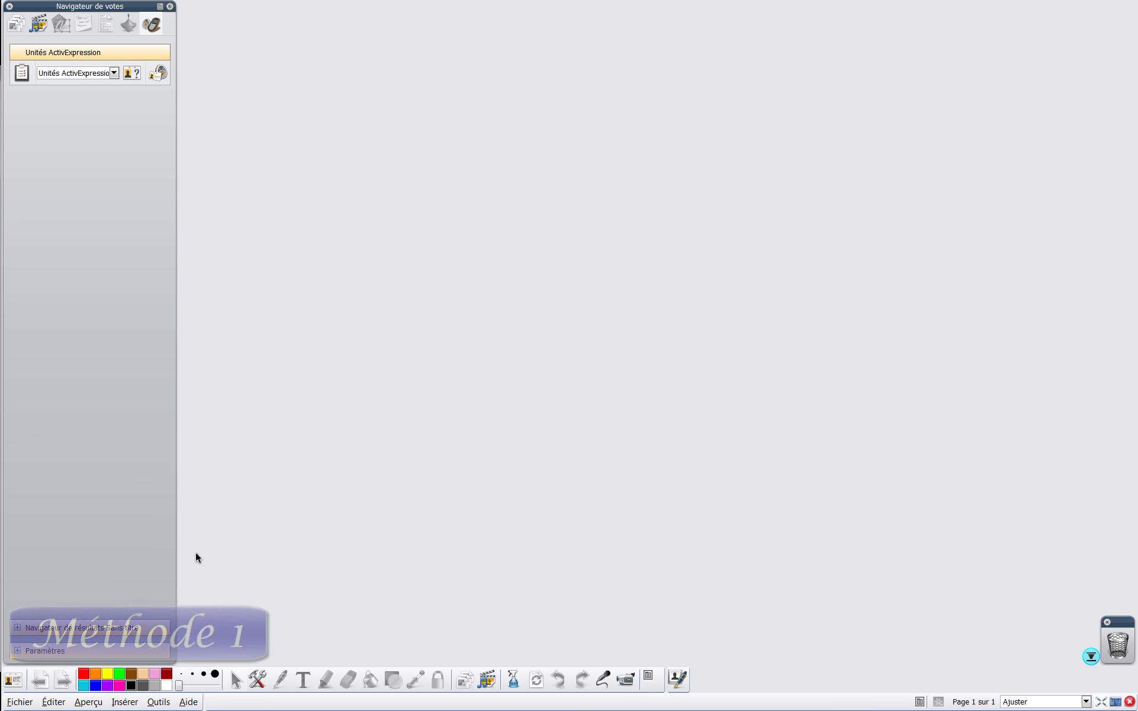
pyautogui.click(19, 701)
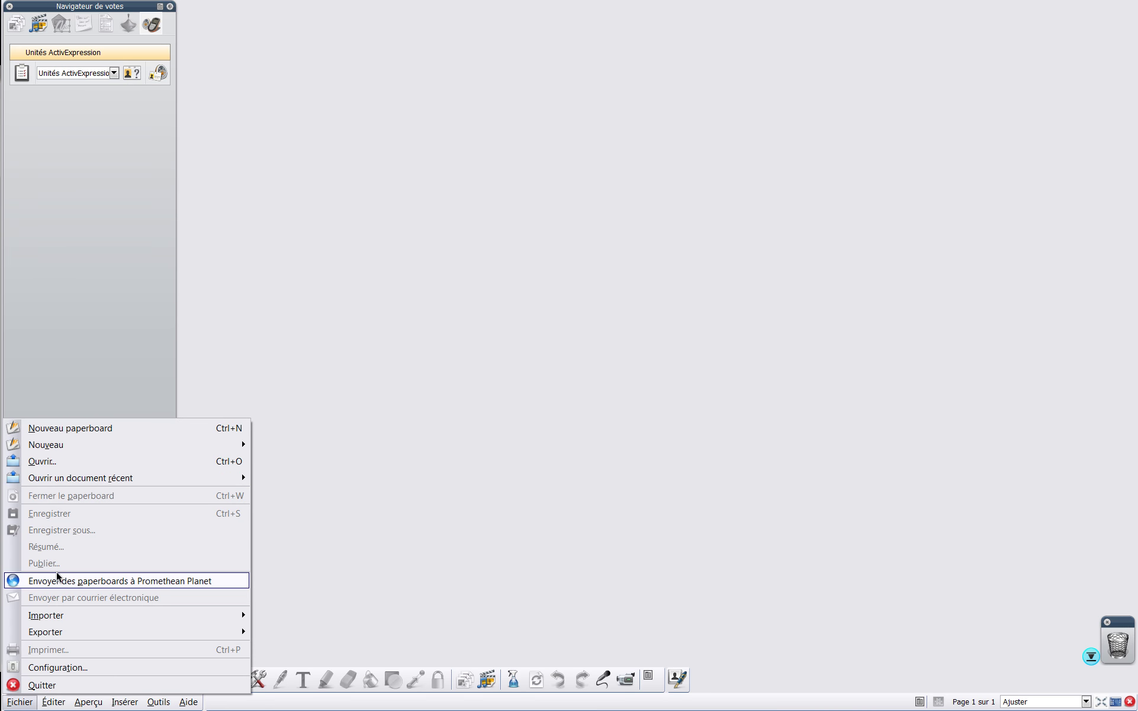
pyautogui.click(60, 428)
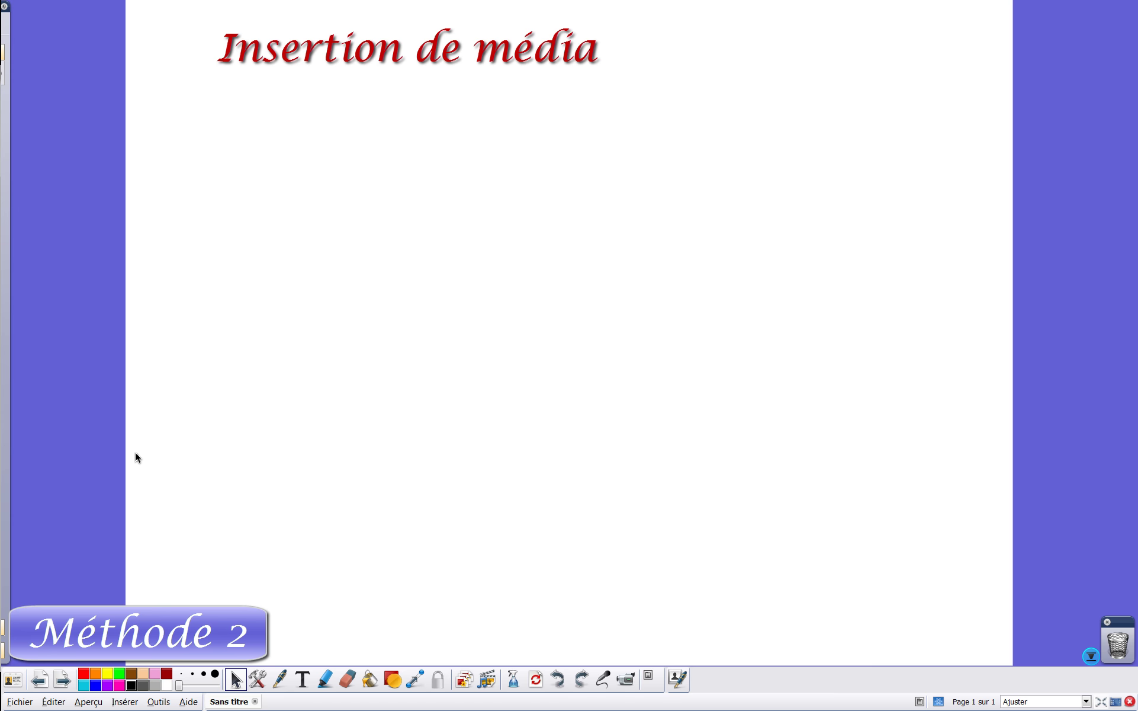
# Insert the resource seyes 8mm.as4 from the resource browser onto the blank page
pyautogui.moveTo(4, 391)
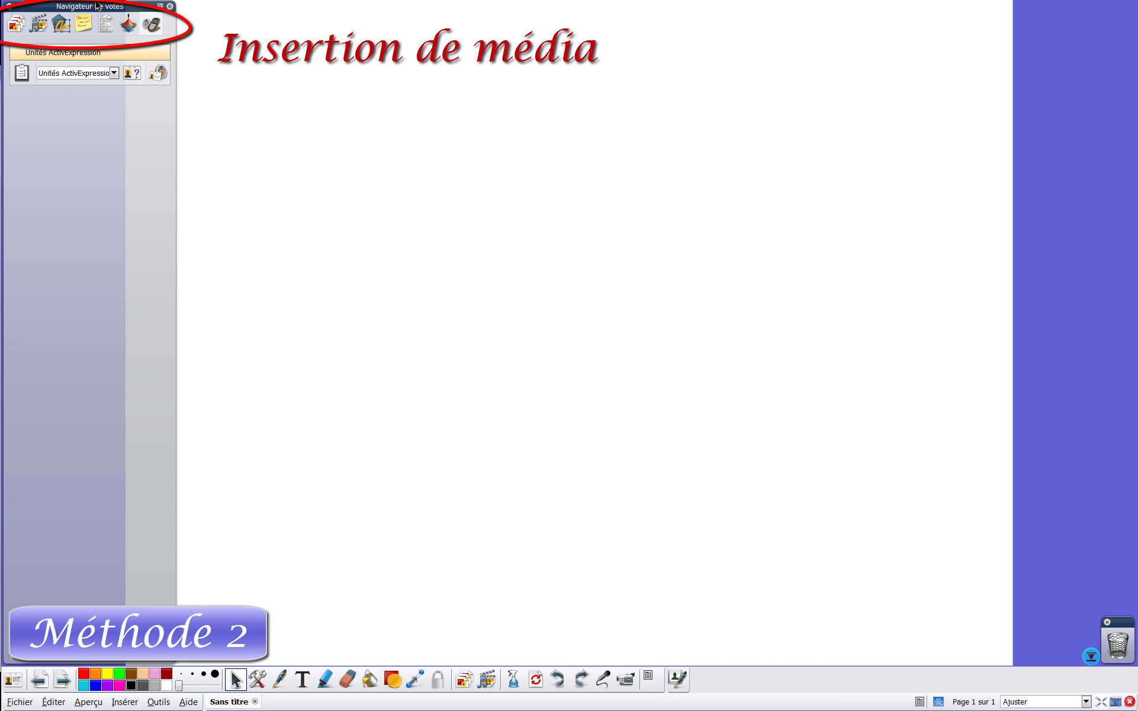
pyautogui.click(42, 27)
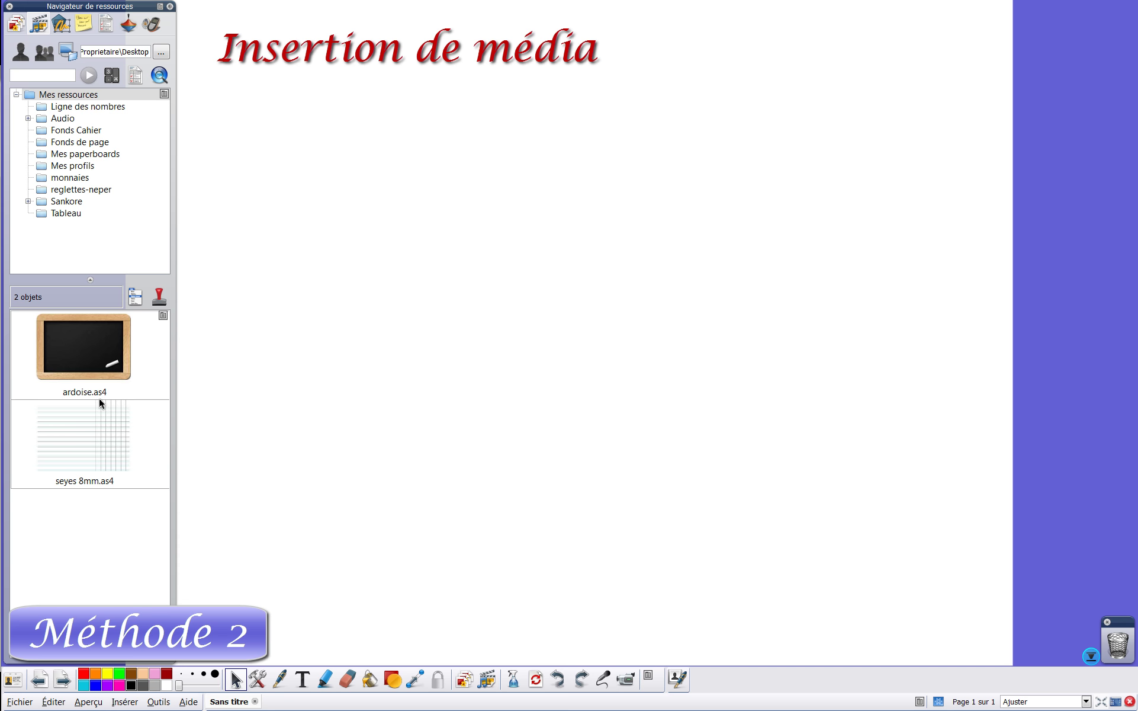
pyautogui.moveTo(59, 427); pyautogui.dragTo(572, 329)
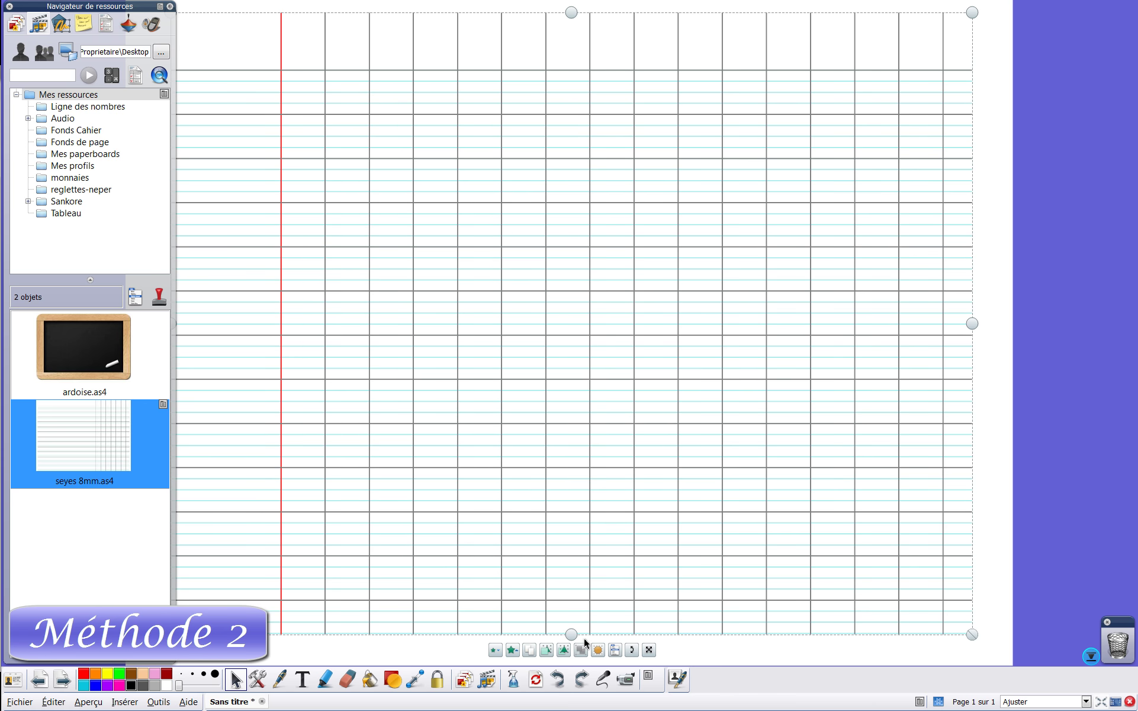
pyautogui.click(357, 653)
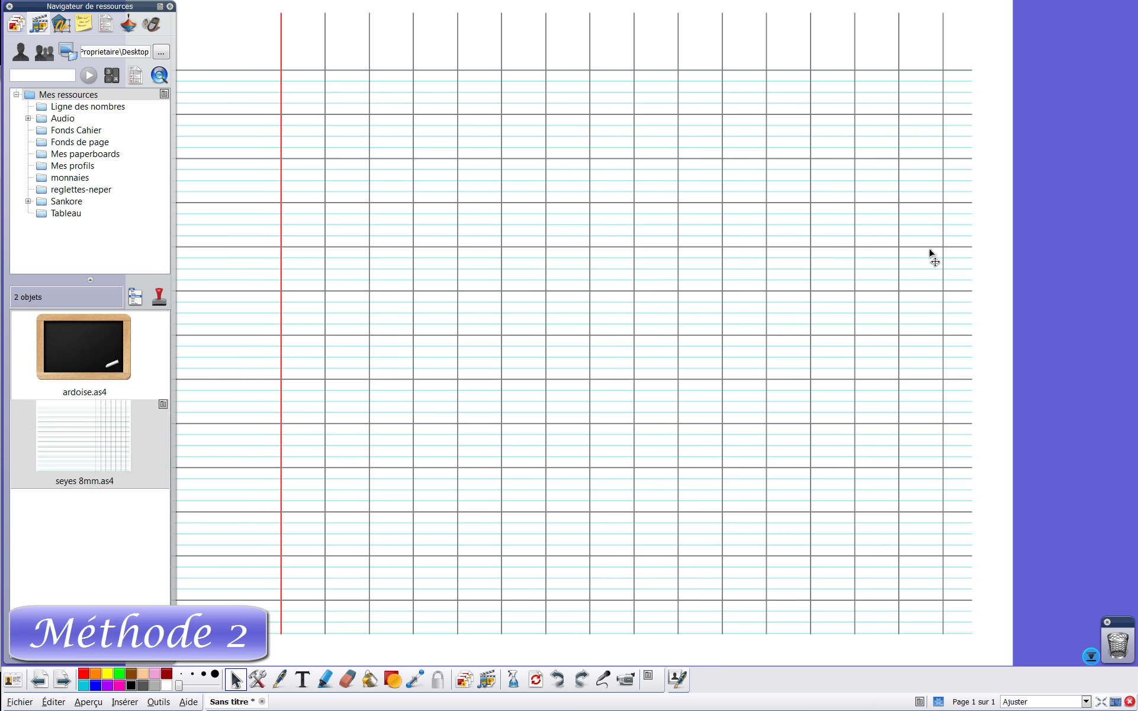
# Hide the navigators, then align the grid with the page's upper-left corner and enlarge it to the full page width
pyautogui.moveTo(702, 272)
pyautogui.mouseDown()
pyautogui.moveTo(721, 302)
pyautogui.moveTo(763, 284)
pyautogui.moveTo(711, 258)
pyautogui.mouseUp()
pyautogui.click(88, 701)
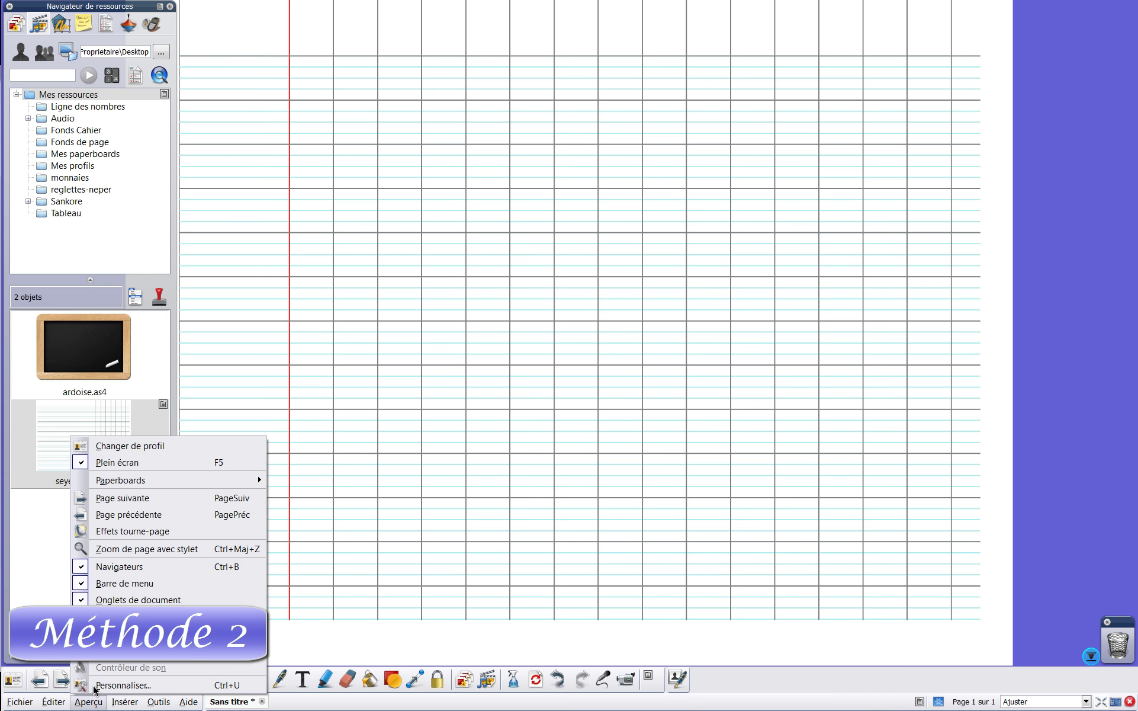
pyautogui.click(121, 567)
pyautogui.moveTo(369, 503)
pyautogui.mouseDown()
pyautogui.moveTo(350, 535)
pyautogui.moveTo(399, 527)
pyautogui.moveTo(351, 501)
pyautogui.mouseUp()
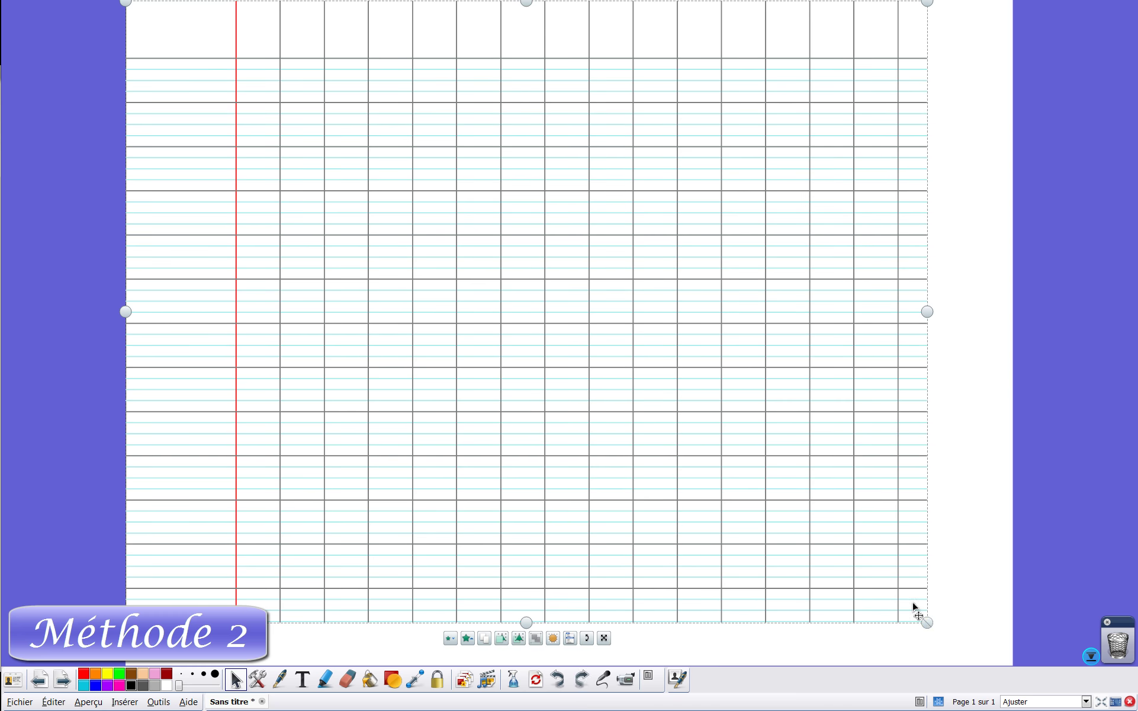
pyautogui.moveTo(927, 623); pyautogui.dragTo(1022, 677)
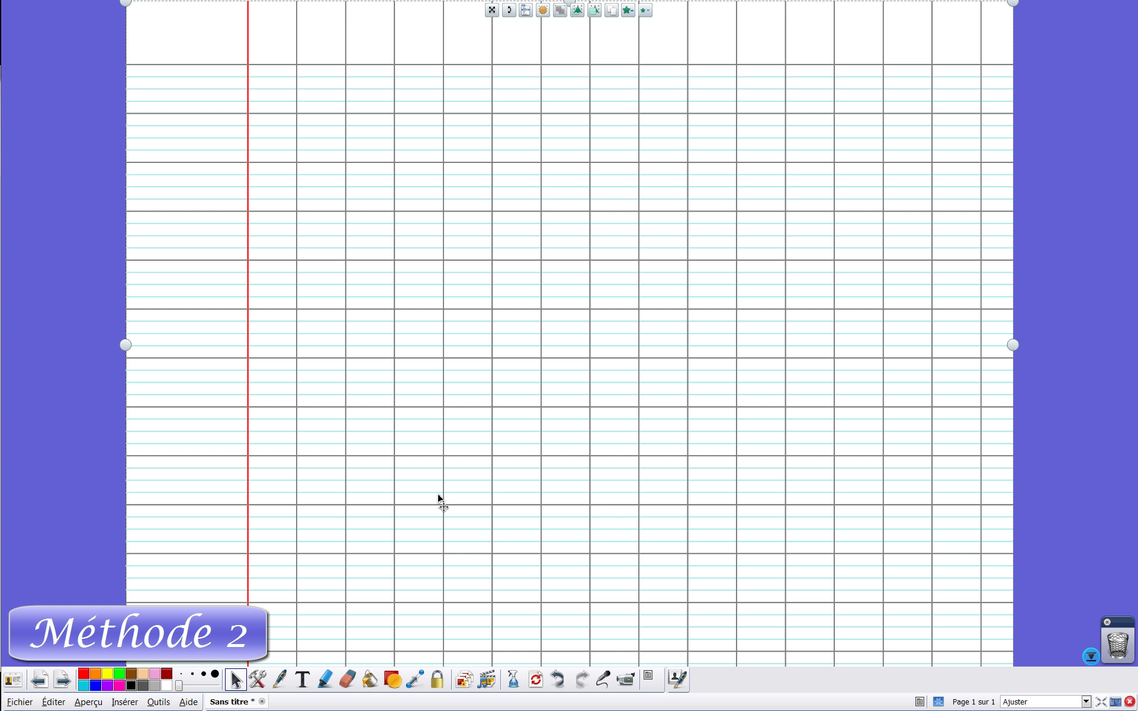
# Show the object browser and widen its Objets column so the full layer names can be read
pyautogui.click(99, 702)
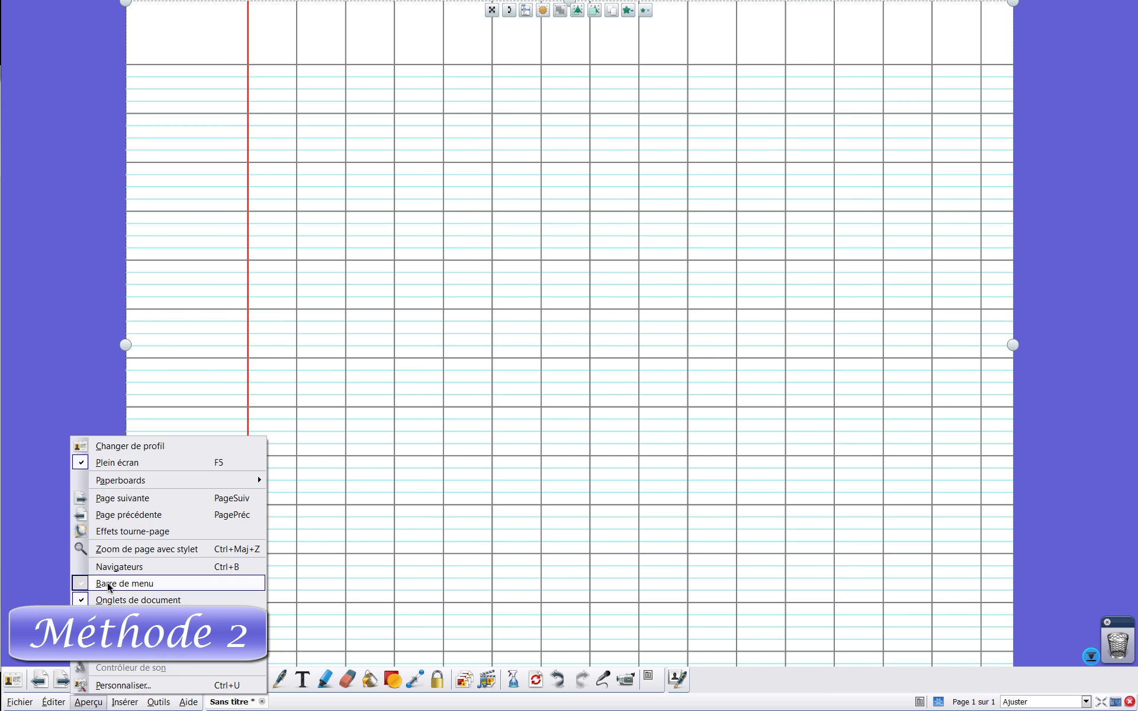
pyautogui.click(74, 565)
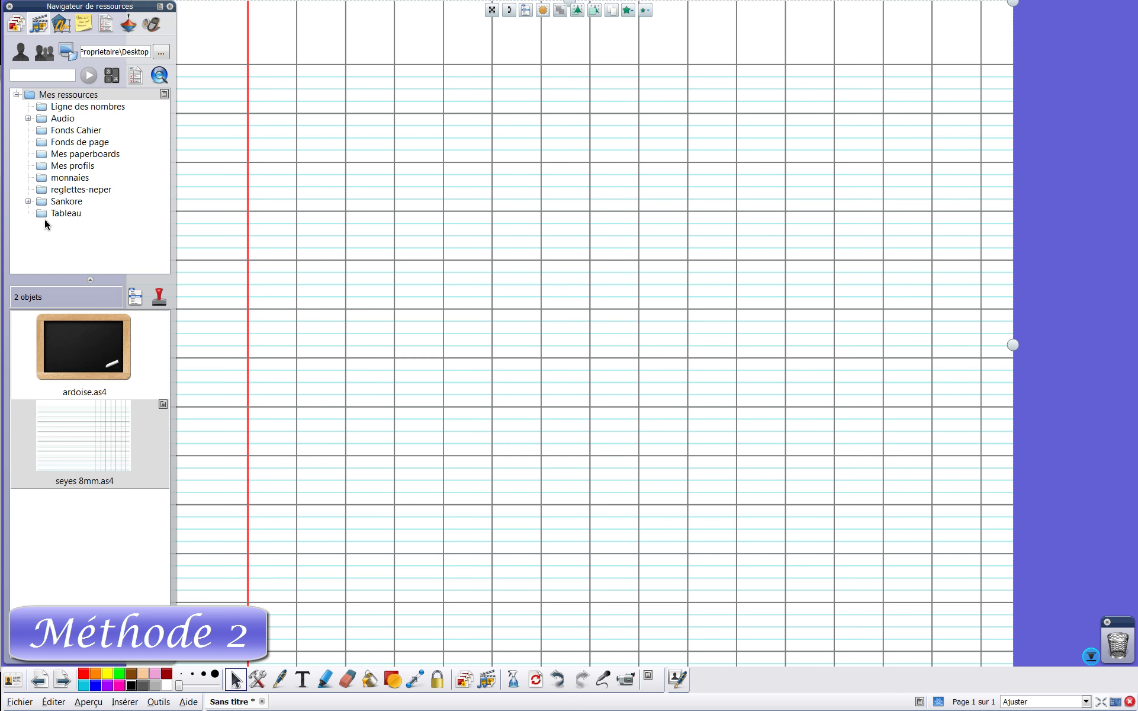
pyautogui.click(62, 23)
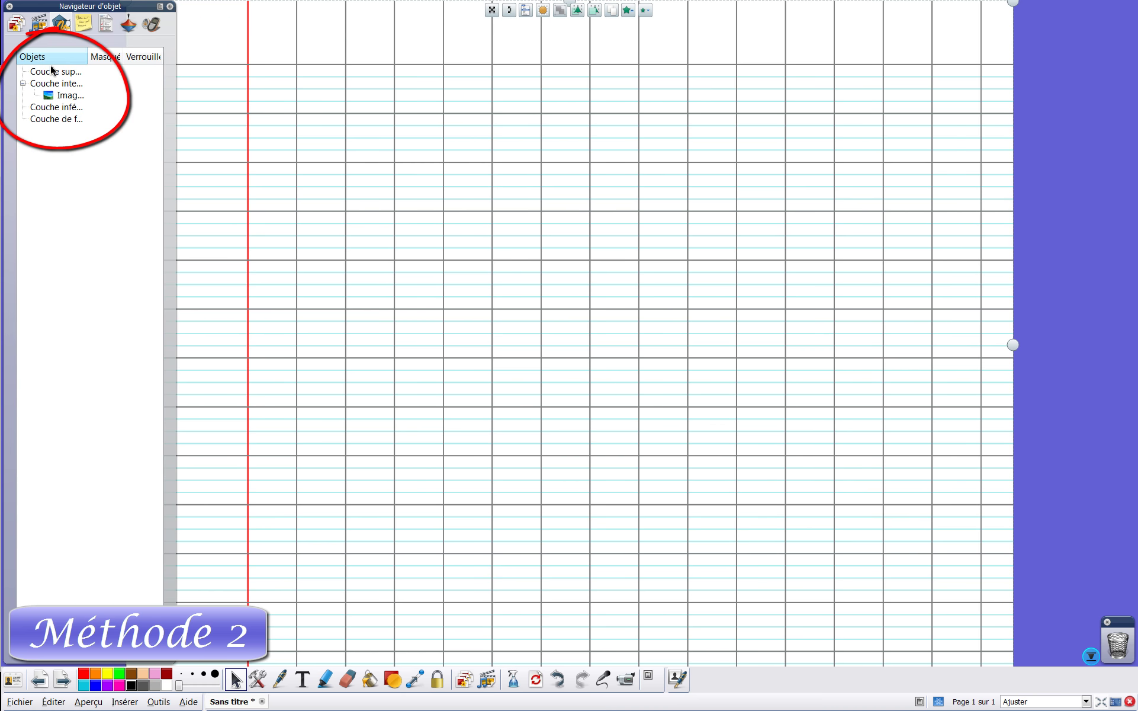
pyautogui.moveTo(88, 57); pyautogui.dragTo(124, 60)
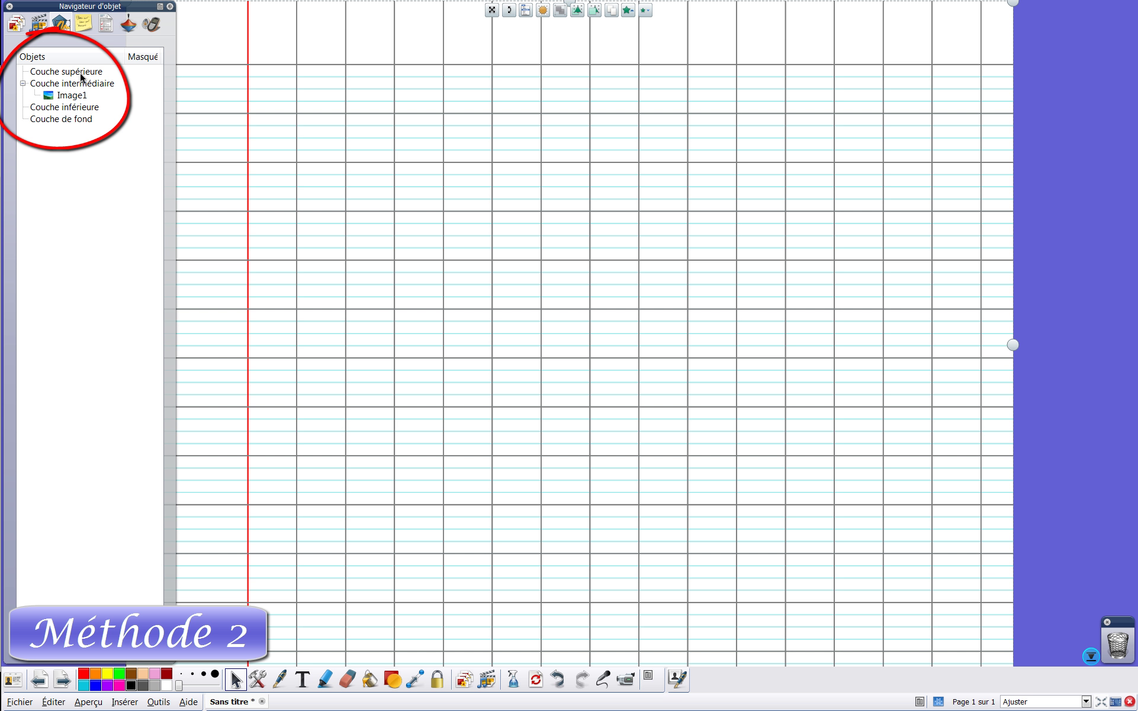
# Move the grid image Image1 from Couche intermédiaire to Couche de fond in the object browser
pyautogui.click(83, 119)
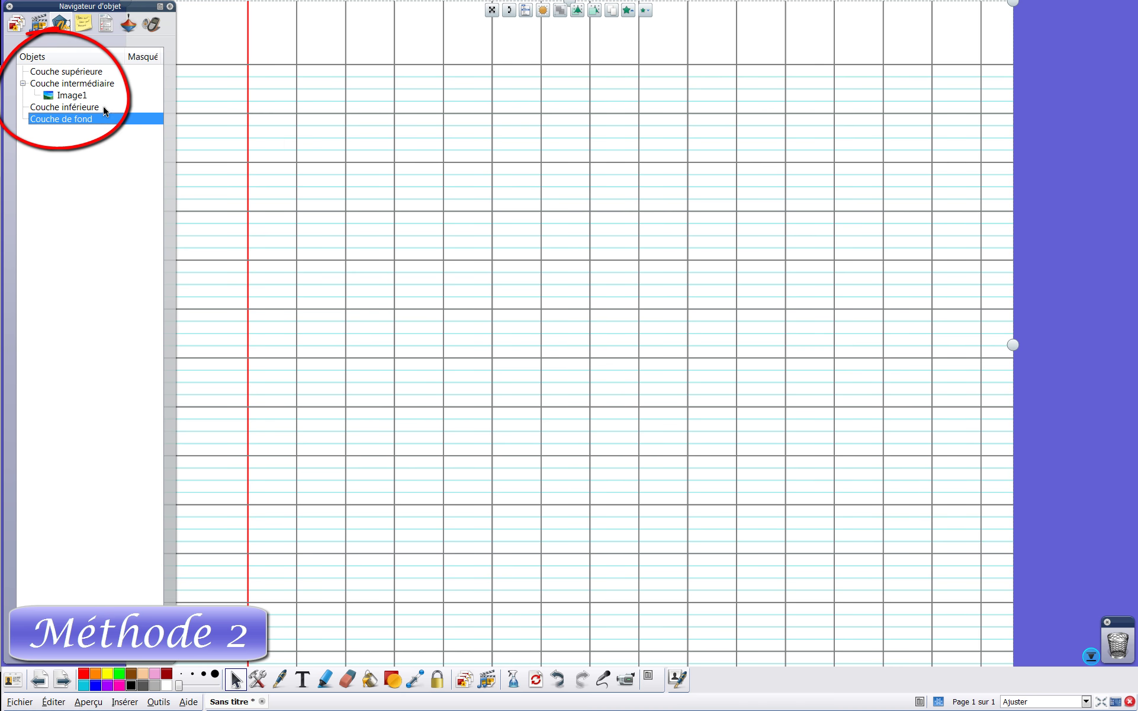
pyautogui.click(71, 96)
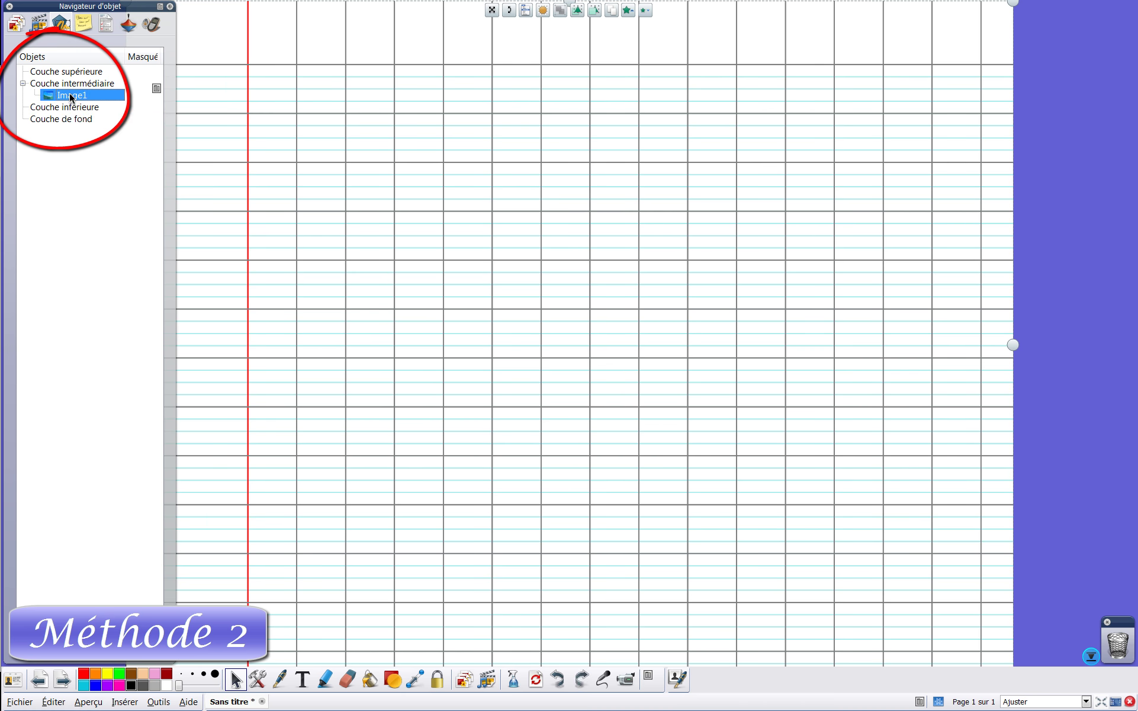
pyautogui.moveTo(71, 98)
pyautogui.mouseDown()
pyautogui.moveTo(65, 140)
pyautogui.moveTo(51, 141)
pyautogui.moveTo(64, 119)
pyautogui.mouseUp()
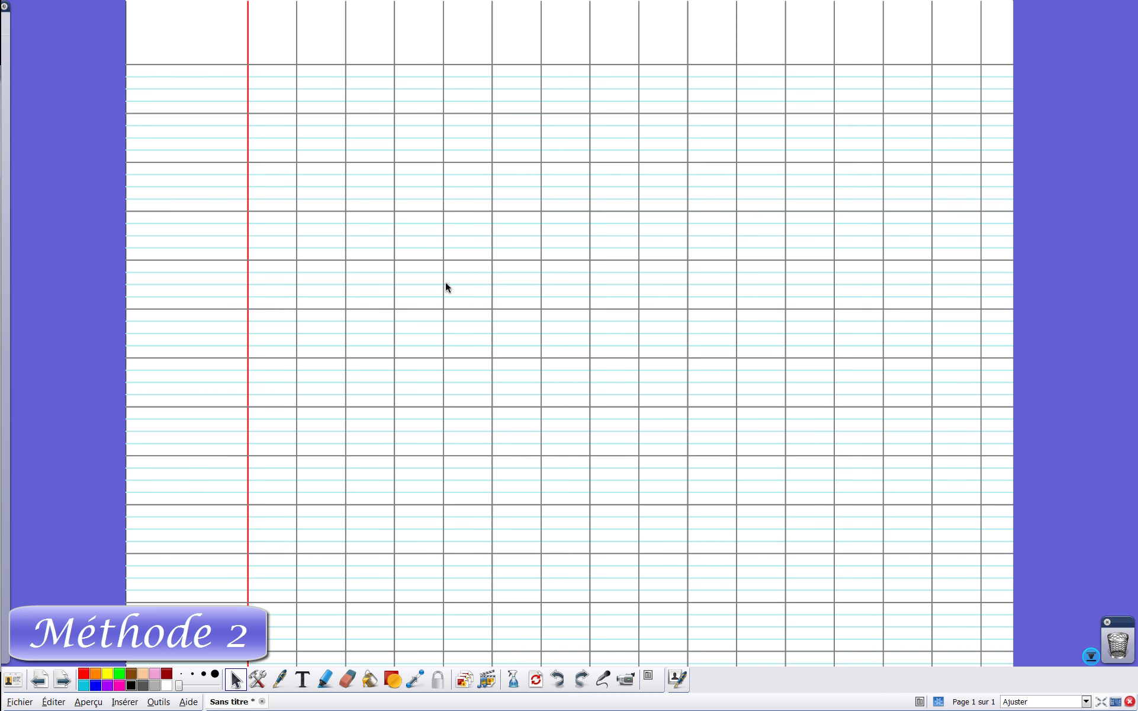
# Try to select and move the grid directly on the page to test whether it is editable
pyautogui.moveTo(498, 336); pyautogui.dragTo(555, 391)
pyautogui.moveTo(399, 185); pyautogui.dragTo(712, 408)
pyautogui.moveTo(470, 175); pyautogui.dragTo(700, 265)
pyautogui.moveTo(390, 246); pyautogui.dragTo(554, 317)
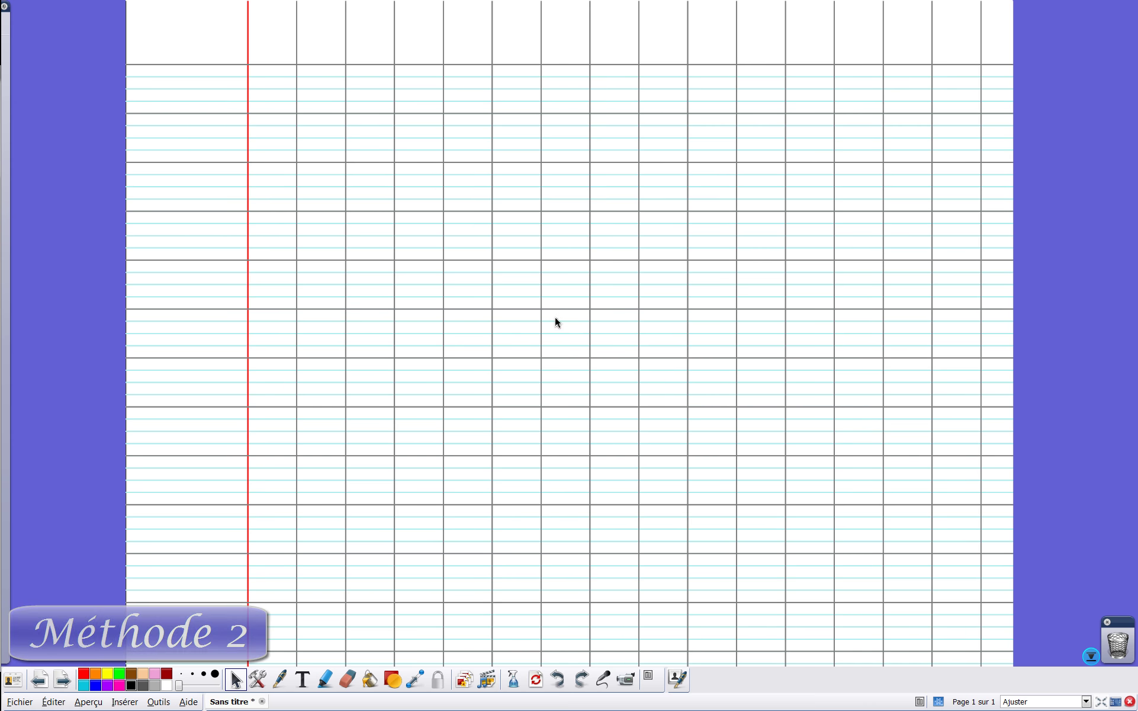
# Rename the image on Couche de fond as "Quadrillage seyes" in the object browser
pyautogui.click(5, 243)
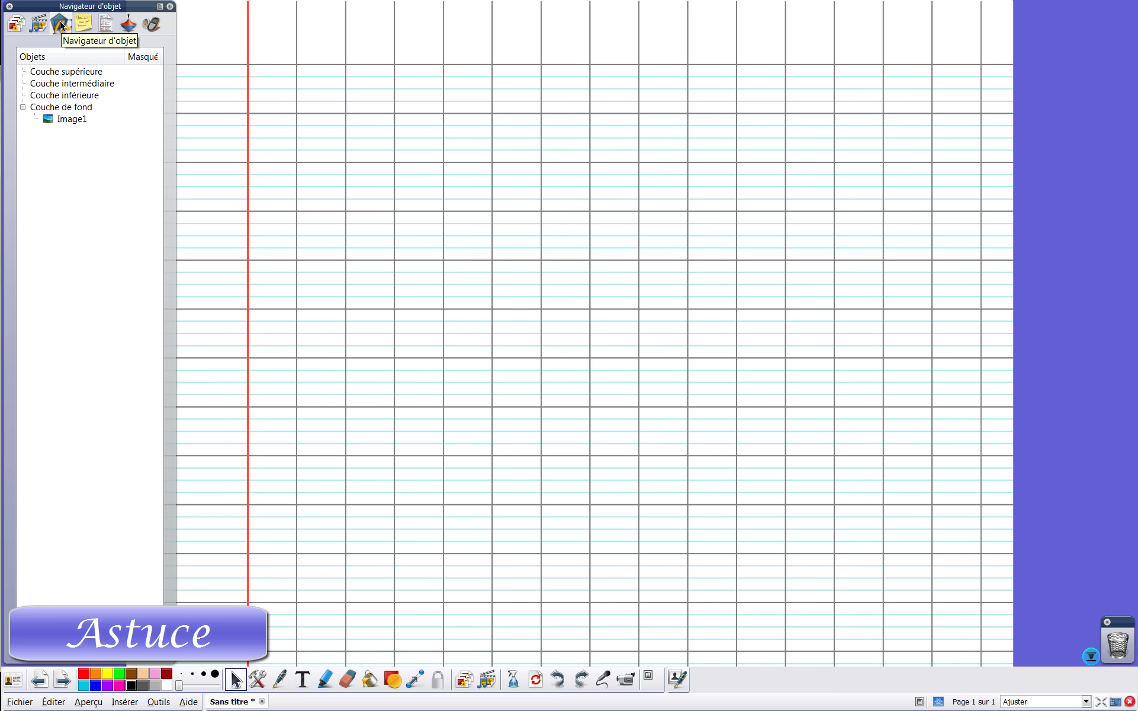
pyautogui.click(63, 119)
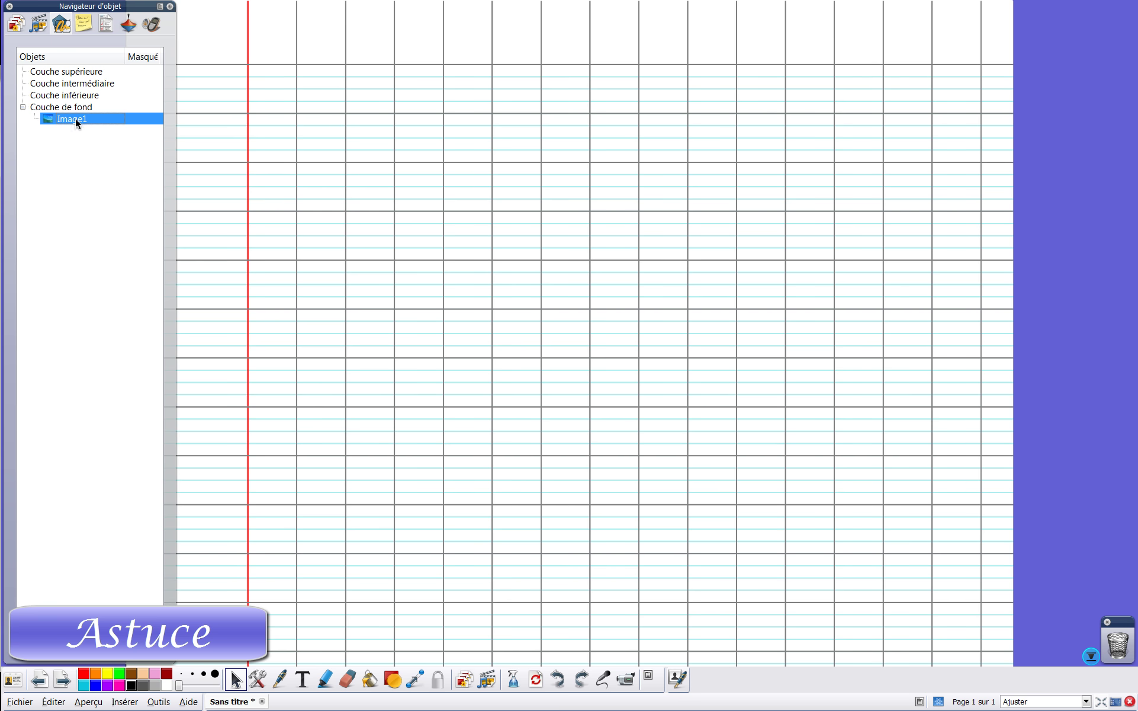
pyautogui.click(78, 119)
pyautogui.write('Quadrillage seyes')
pyautogui.press('Return')
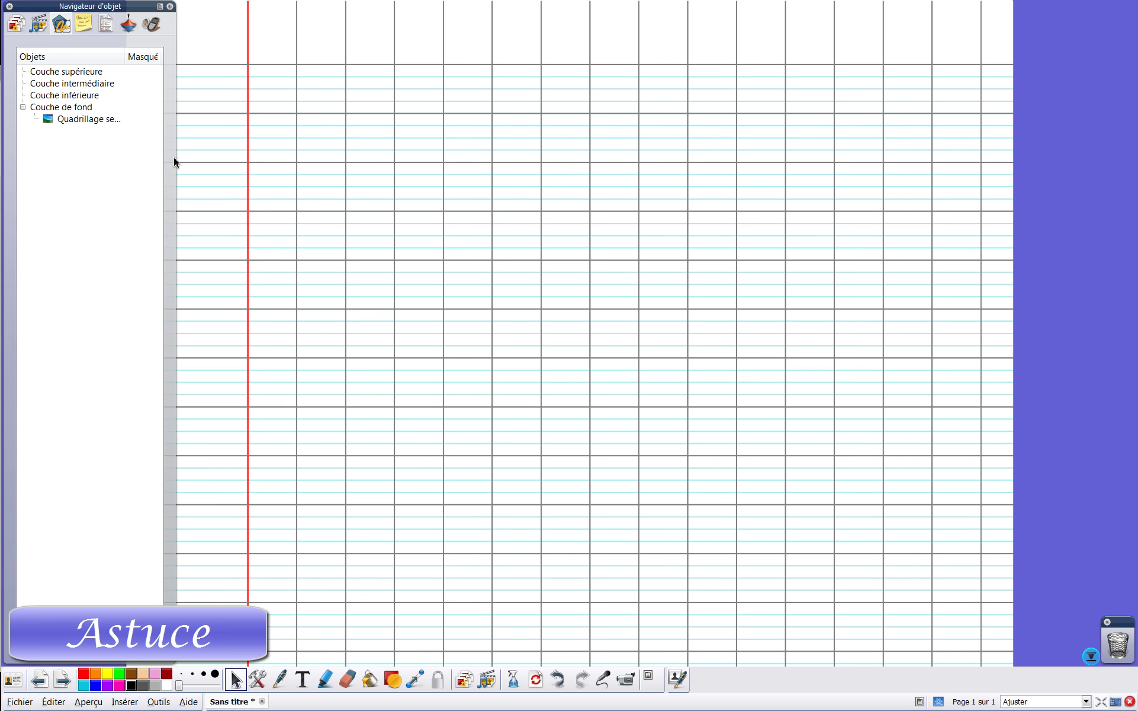